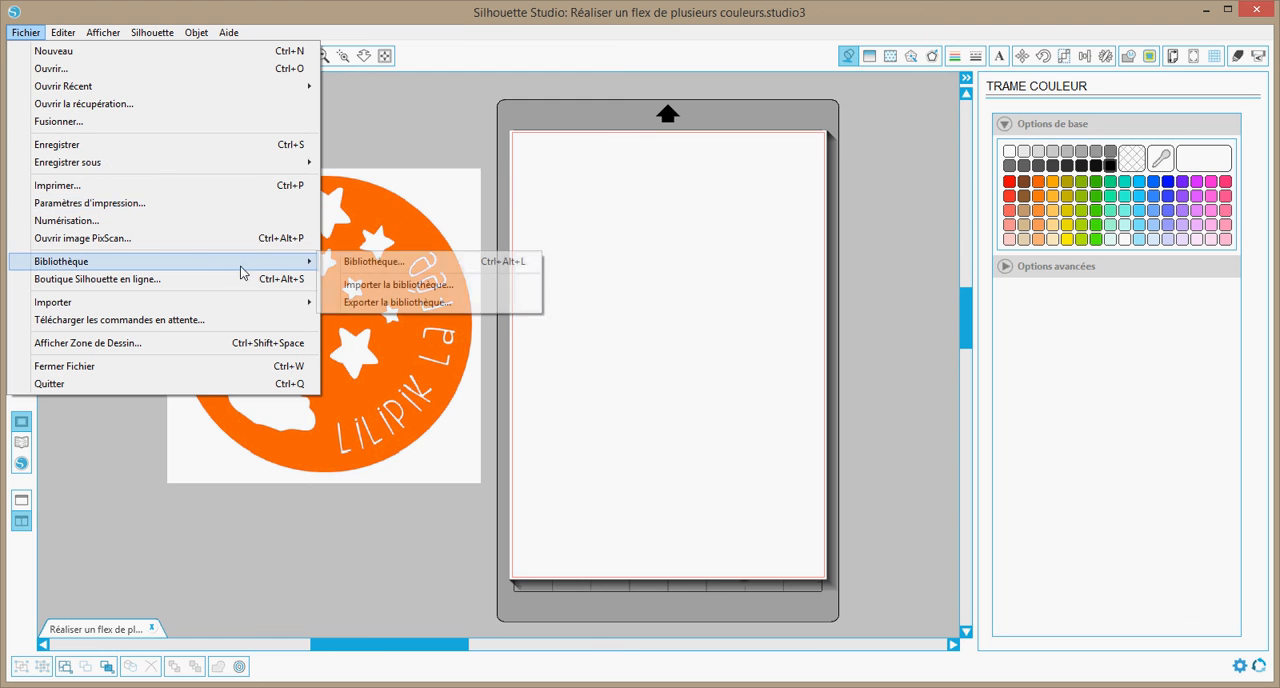
Insert the coloriage-papillon drawing from the library's Mes Dessins folder and place it in the page's upper-left area
click(348, 262)
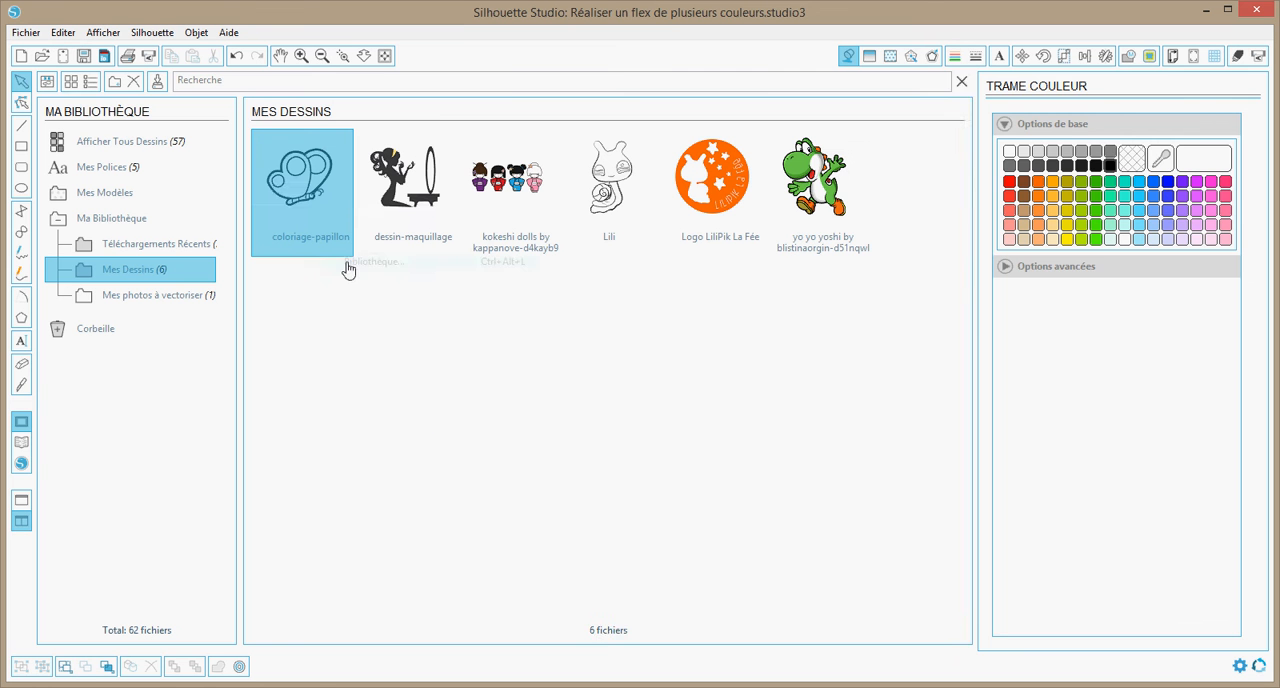
double_click(326, 215)
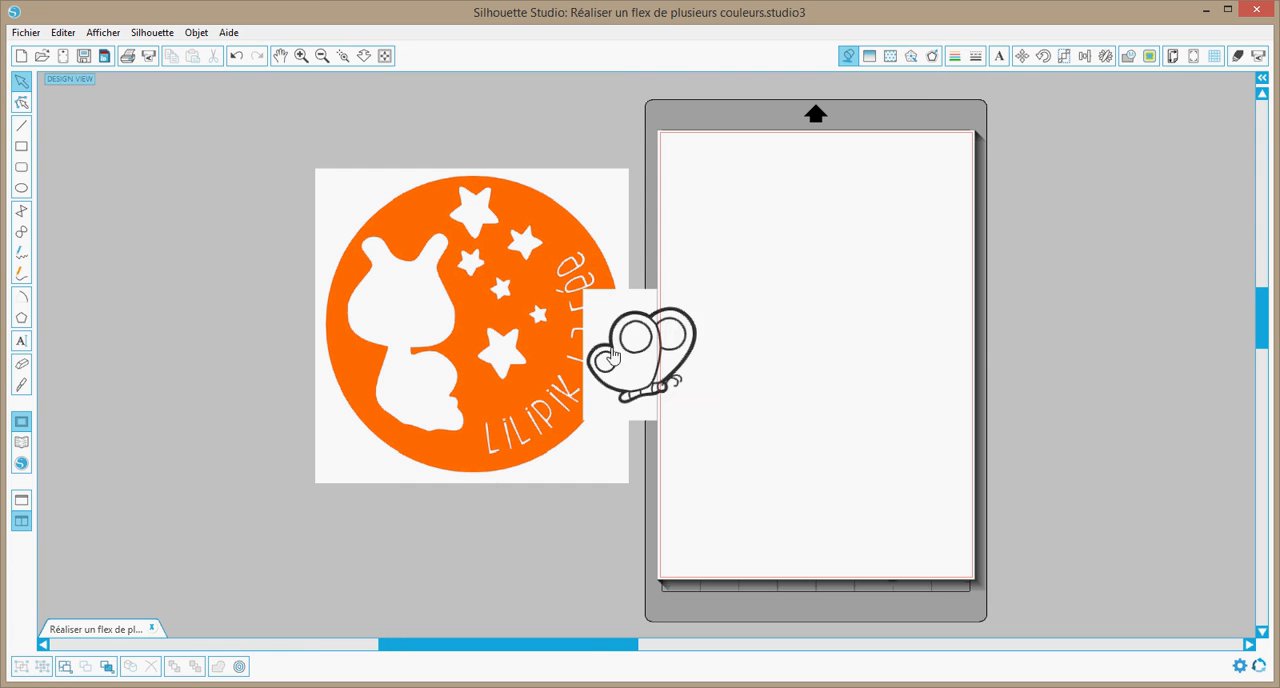
drag(620, 366, 722, 207)
click(587, 591)
drag(587, 650, 660, 649)
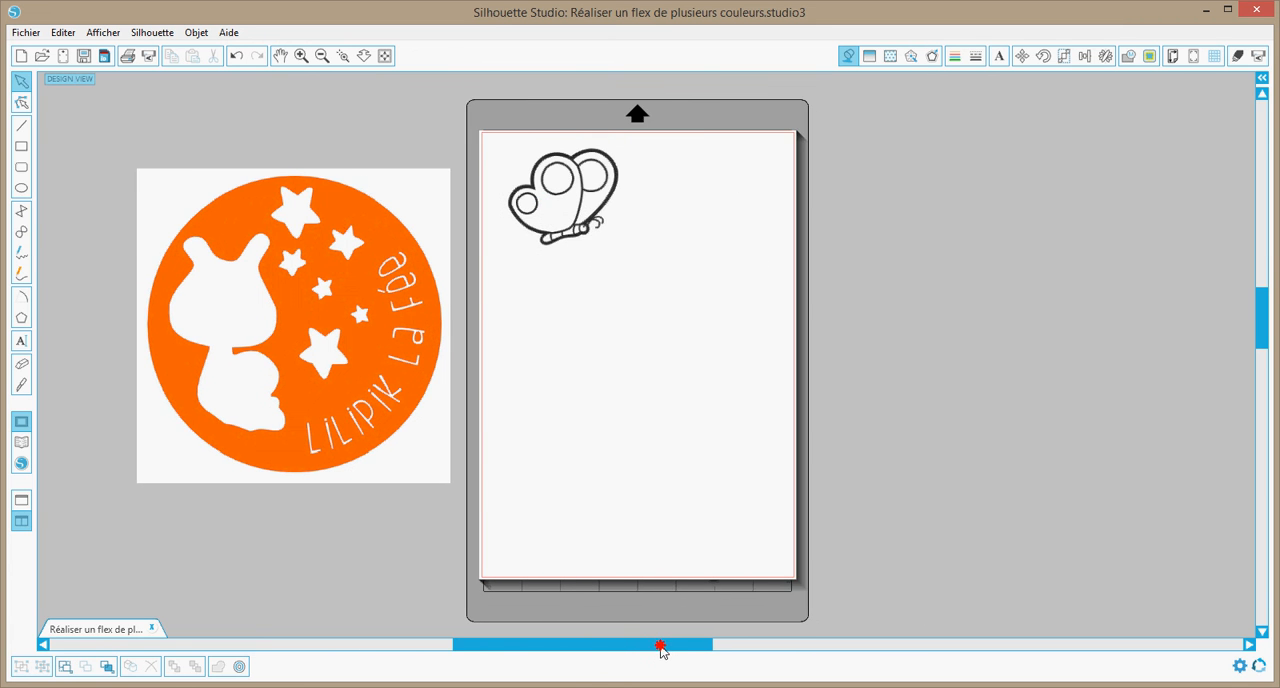
Select a trace area about 90 by 87 mm enclosing the whole butterfly image
click(343, 56)
drag(474, 122, 650, 280)
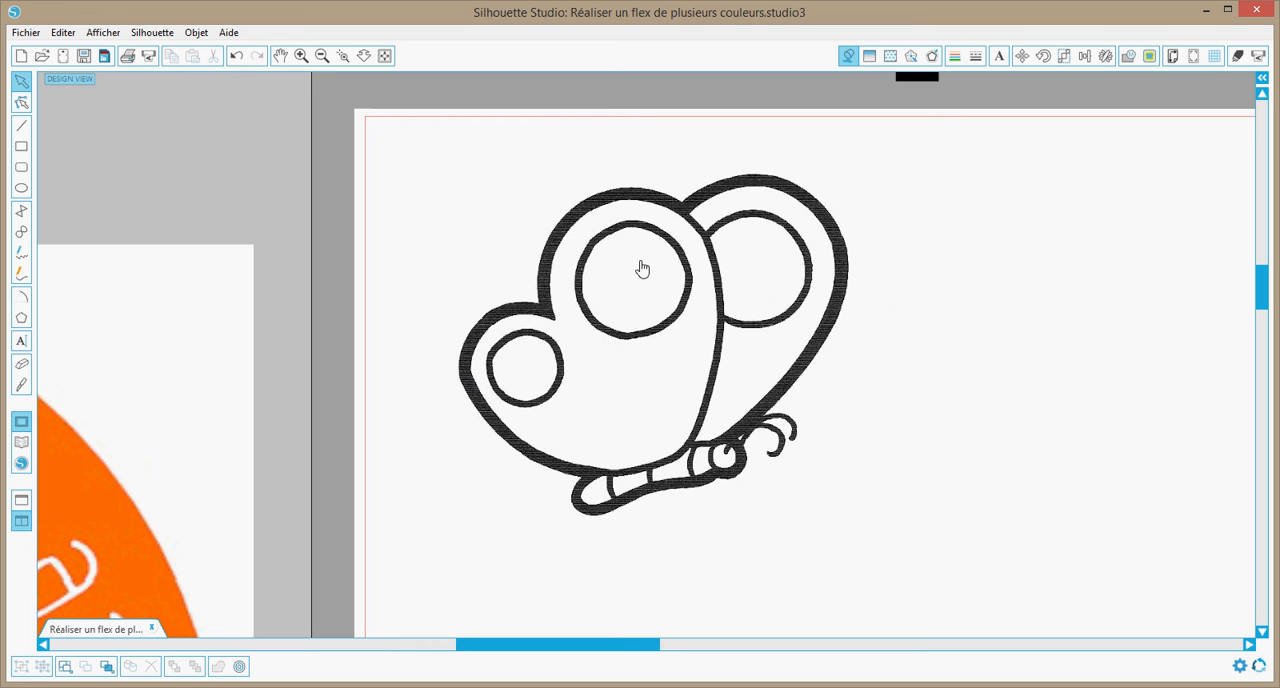
click(718, 343)
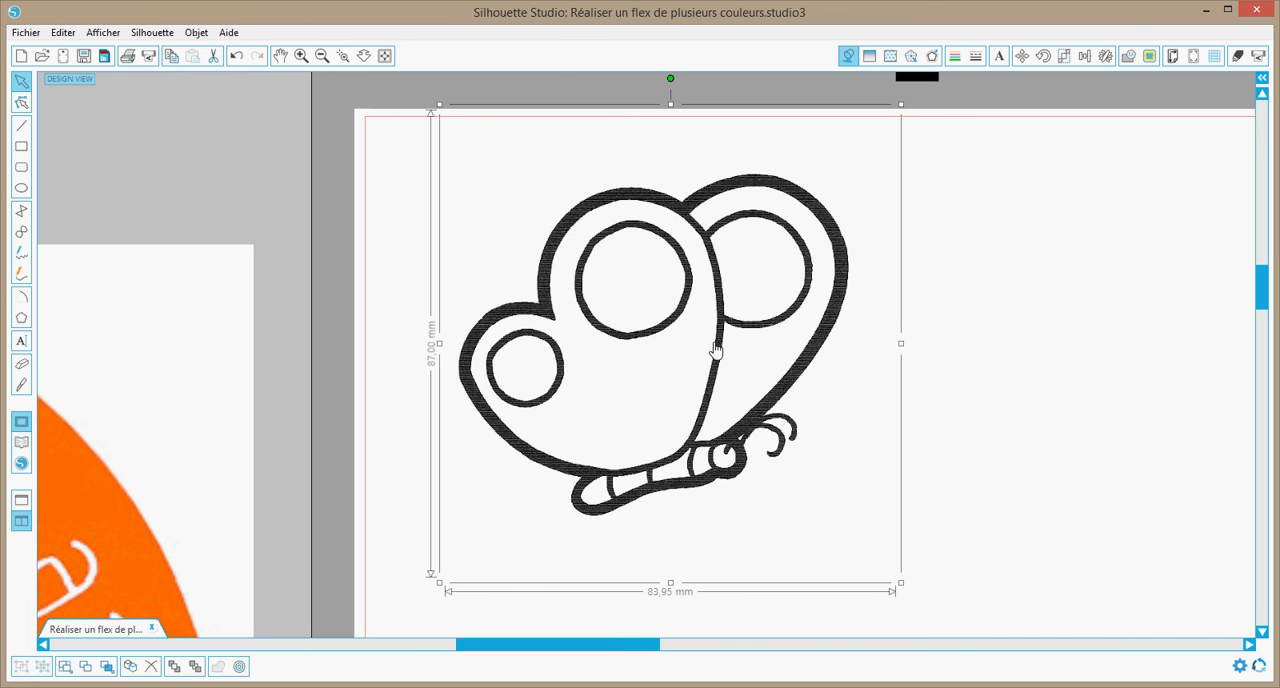
click(1150, 57)
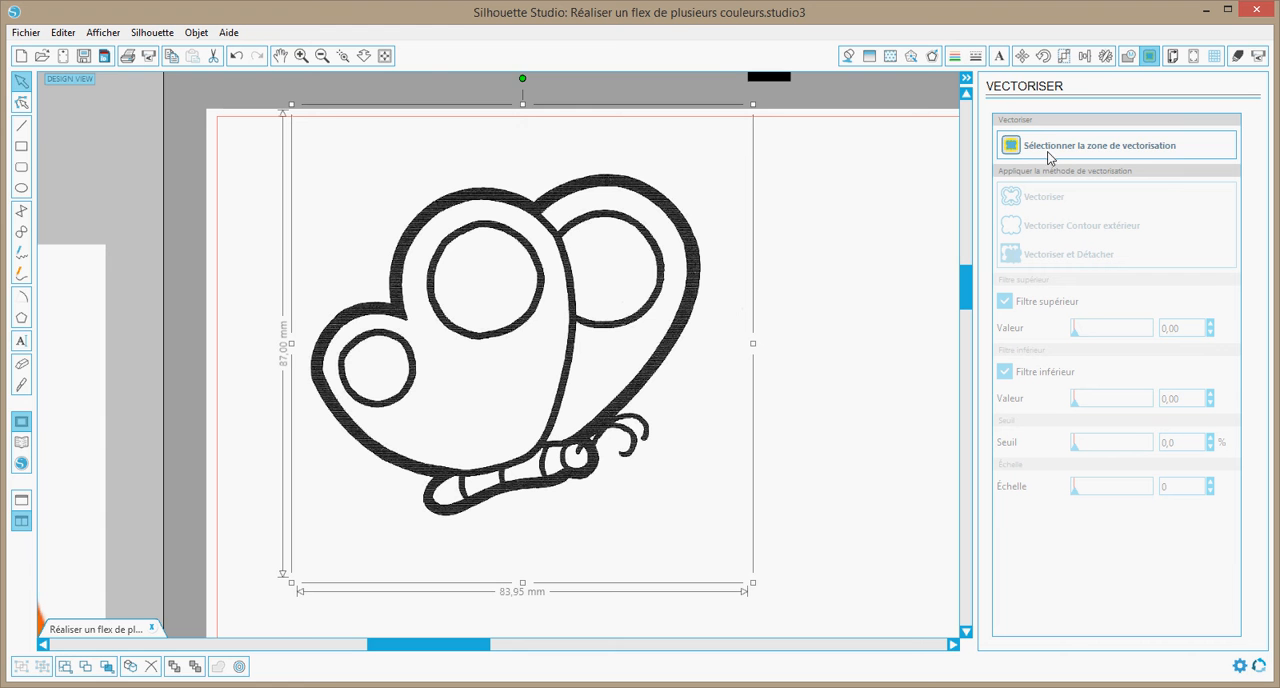
click(1058, 147)
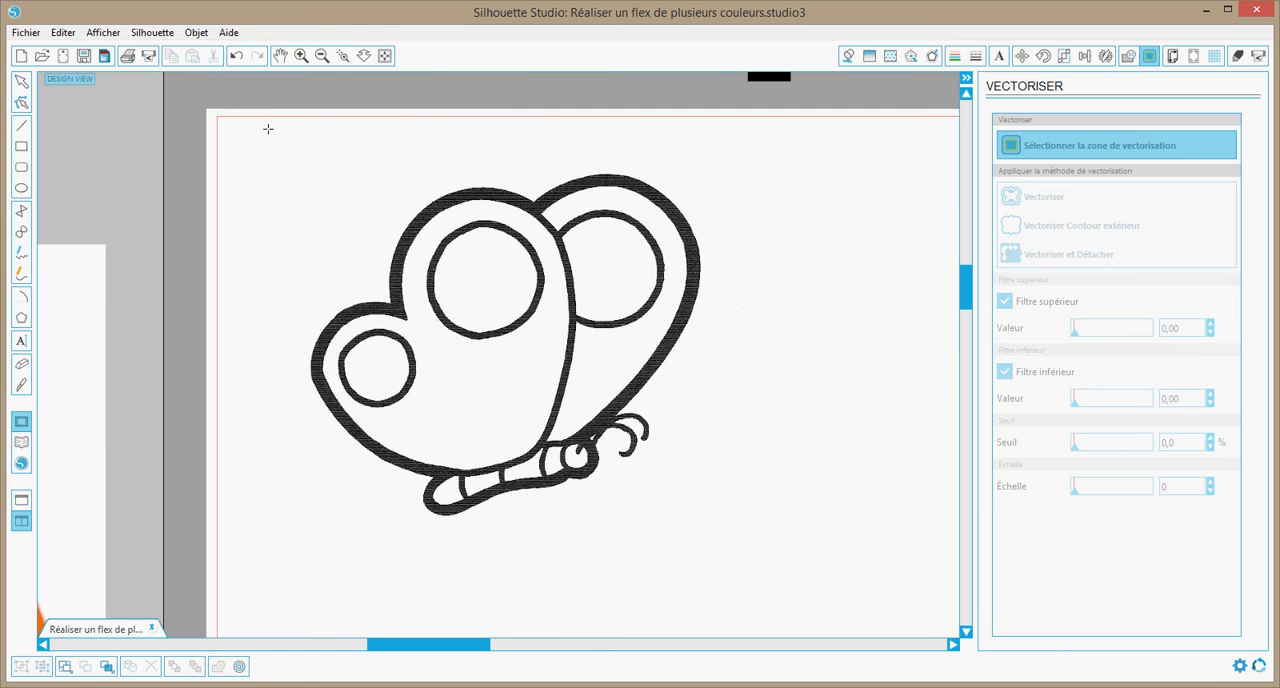
mouse_move(266, 127)
mouse_down()
mouse_move(471, 291)
mouse_move(694, 560)
mouse_move(748, 594)
mouse_up()
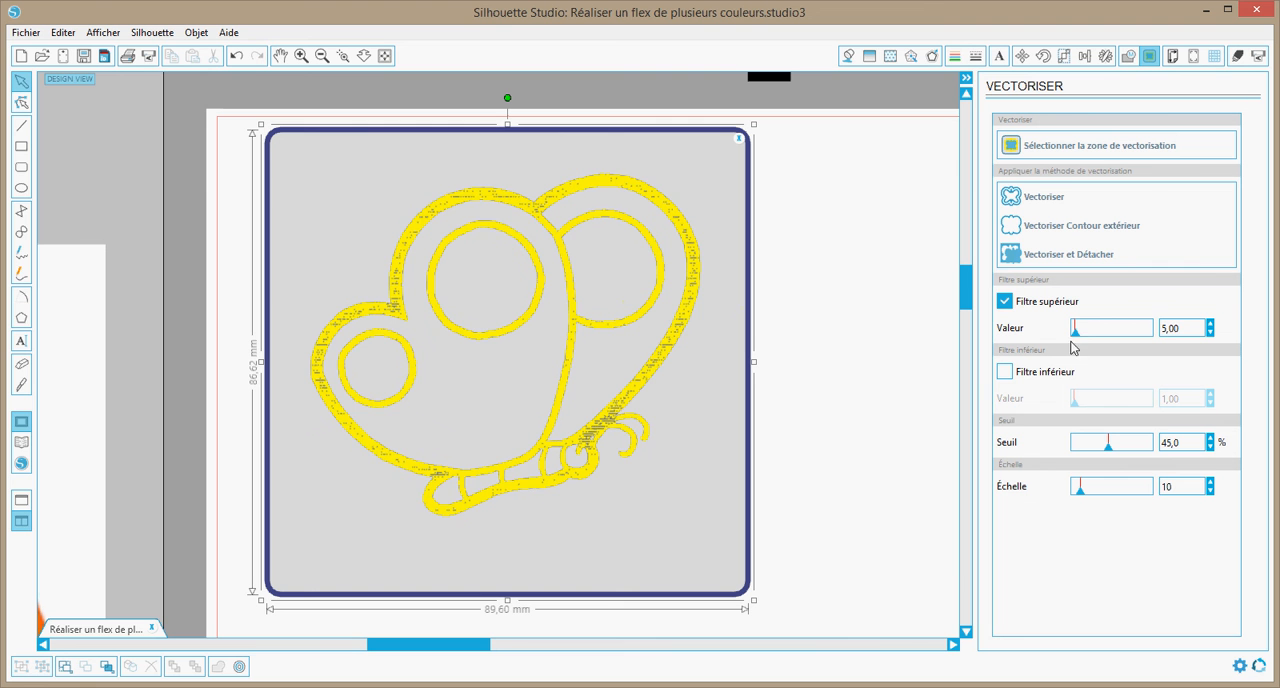
Trace the butterfly with the upper filter set to 43, and move the original image off the page to its right
drag(1075, 336, 1086, 341)
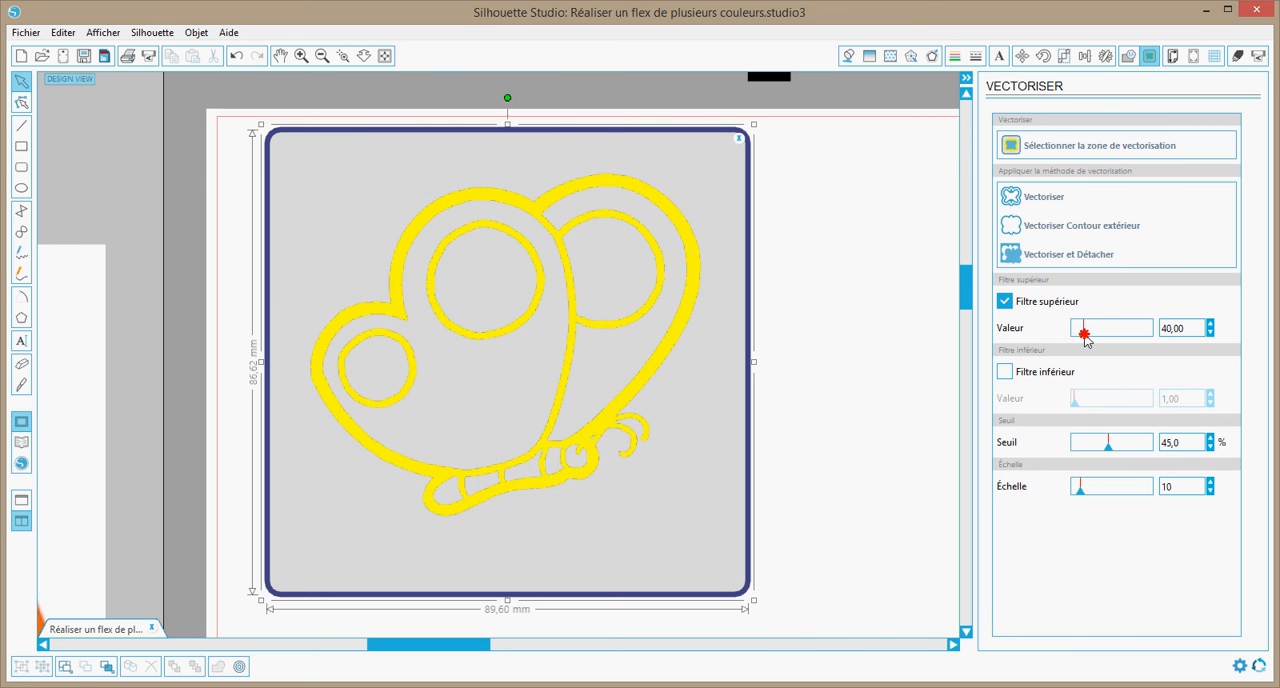
click(1037, 199)
click(390, 59)
mouse_move(418, 207)
mouse_down()
mouse_move(575, 175)
mouse_move(759, 177)
mouse_up()
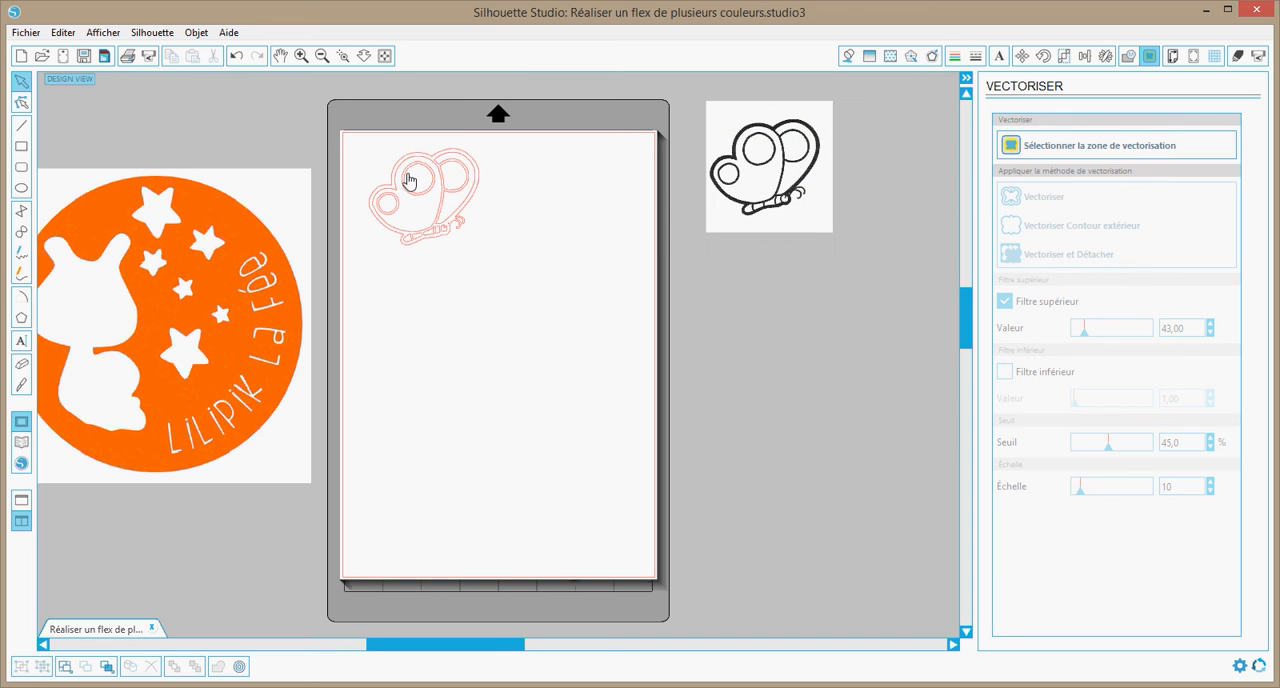
Duplicate the traced butterfly to the right, below and to the left to form a two-by-two grid of copies
click(436, 219)
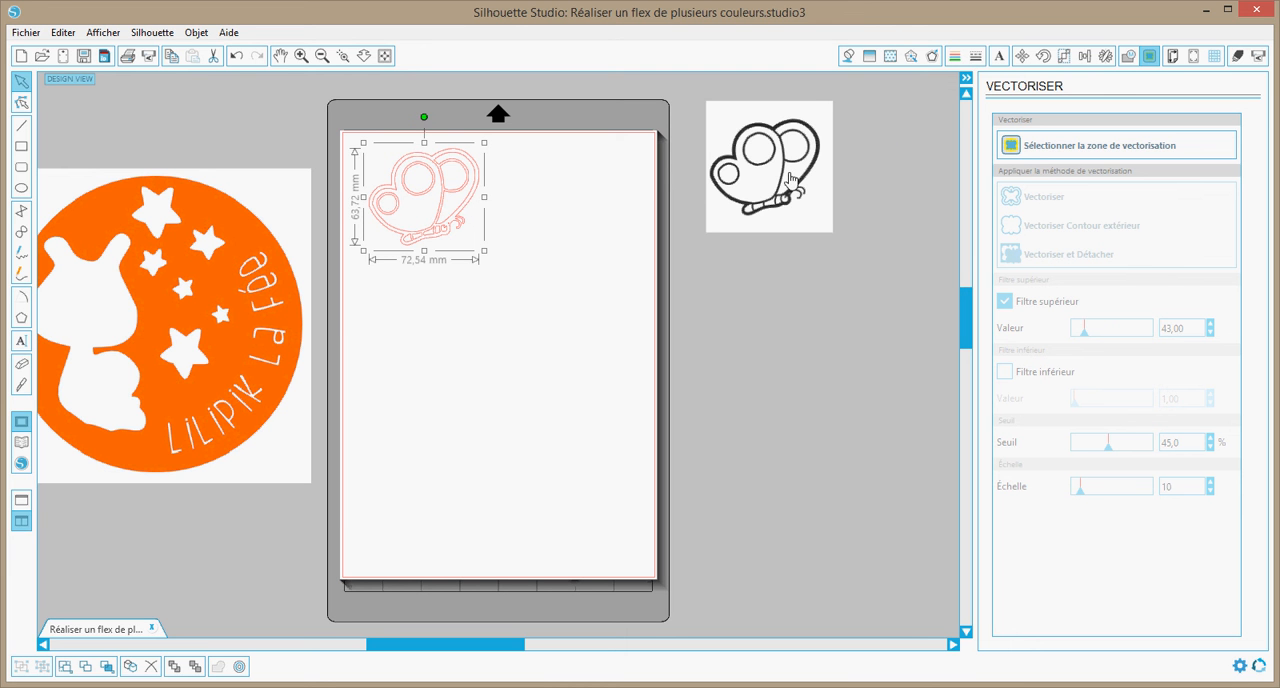
click(1105, 57)
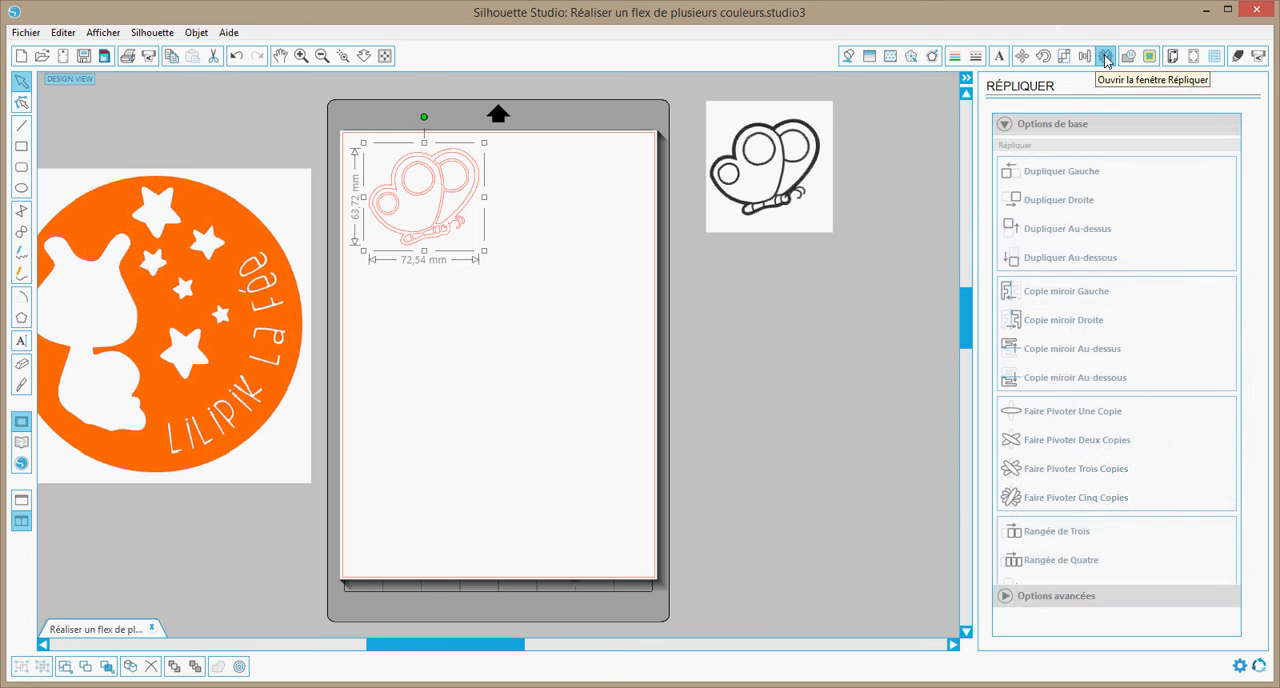
click(1078, 204)
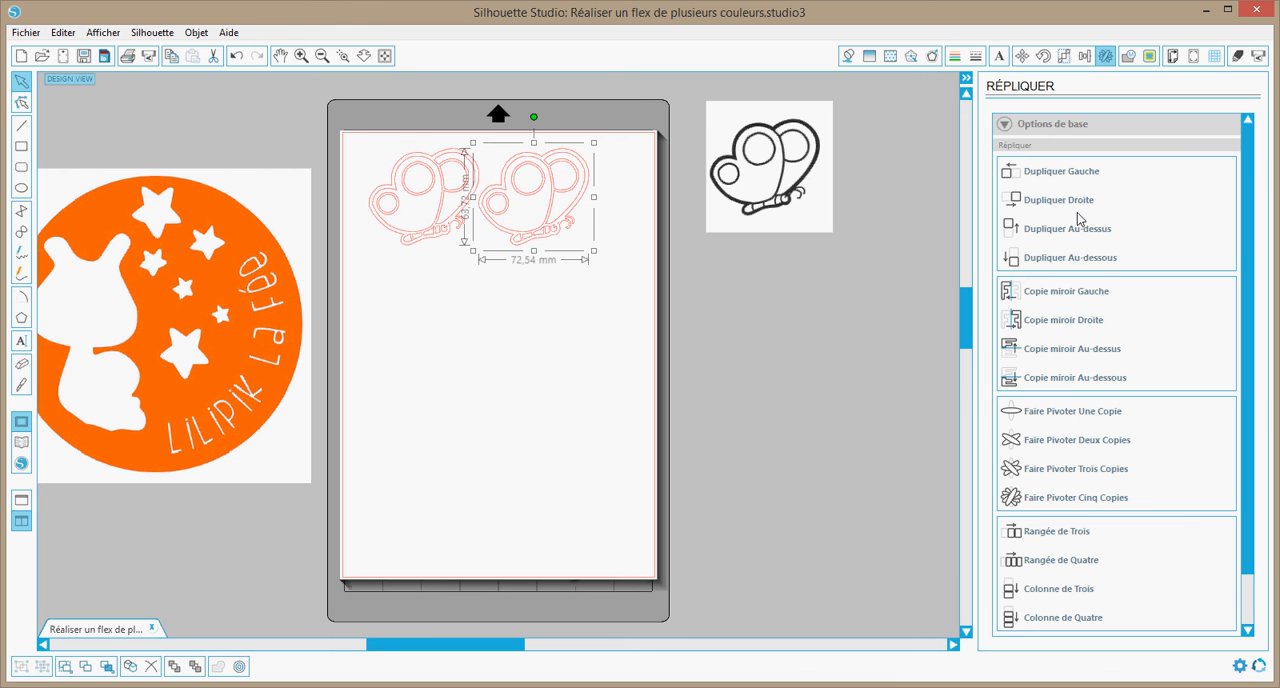
click(1070, 255)
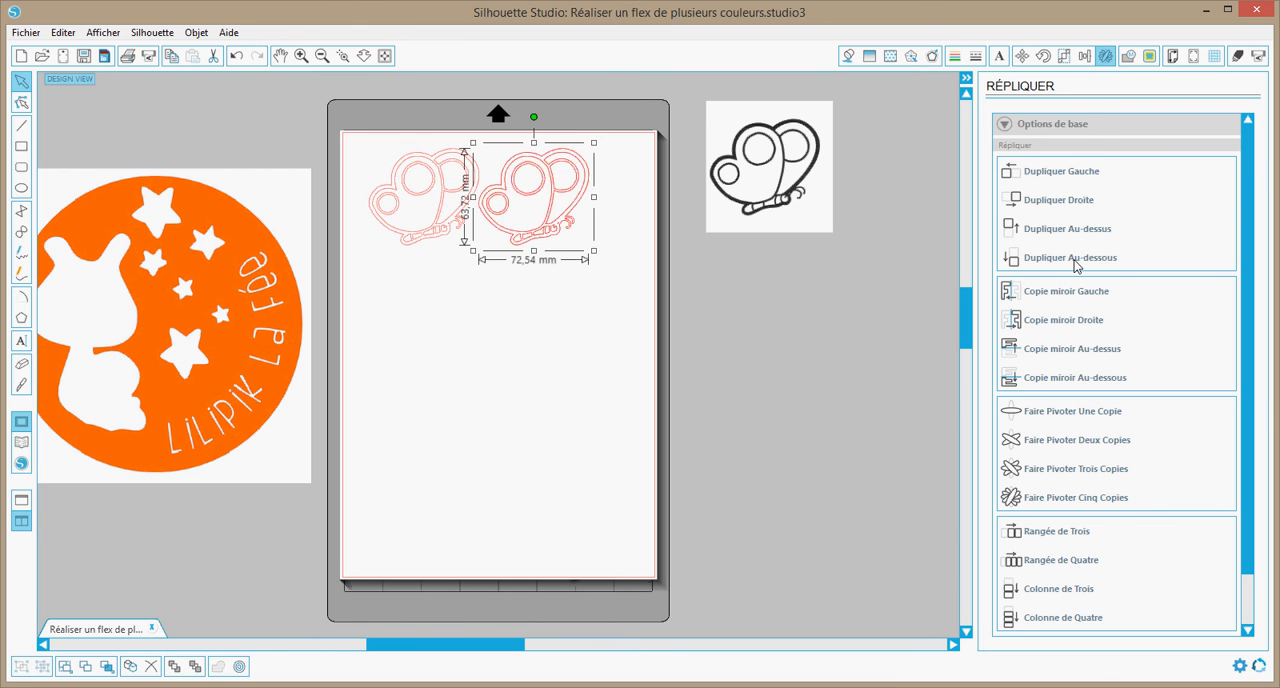
click(1072, 176)
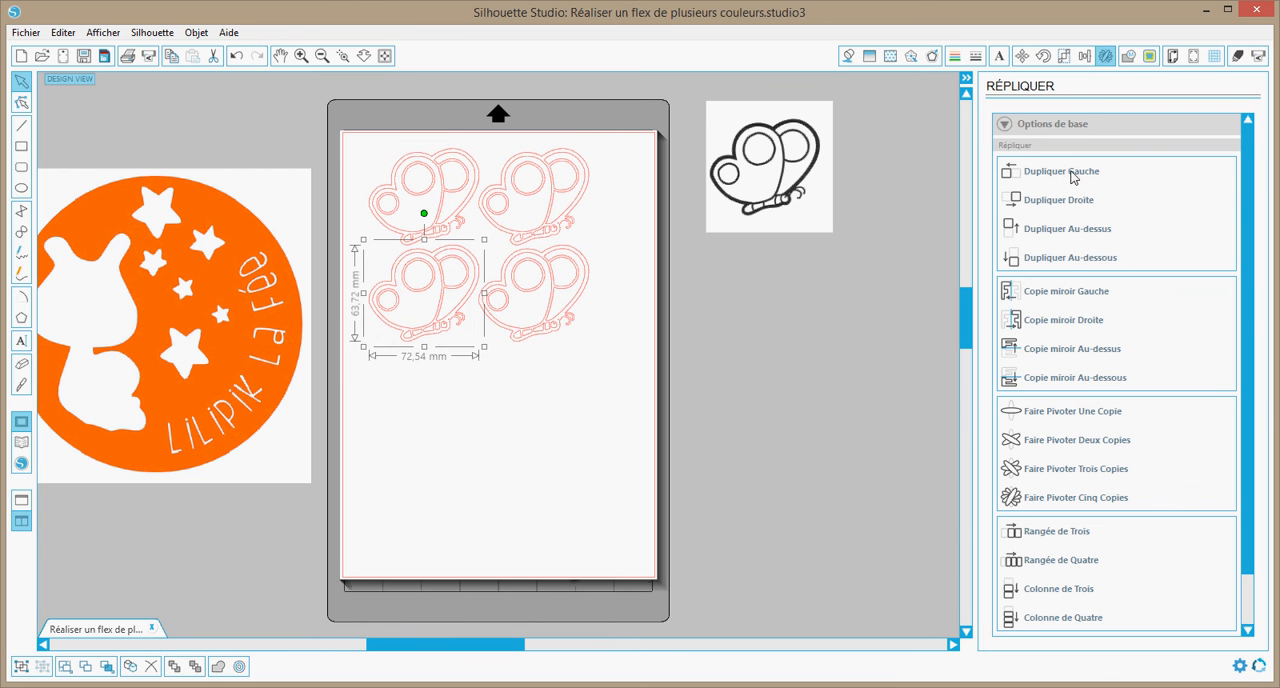
click(756, 316)
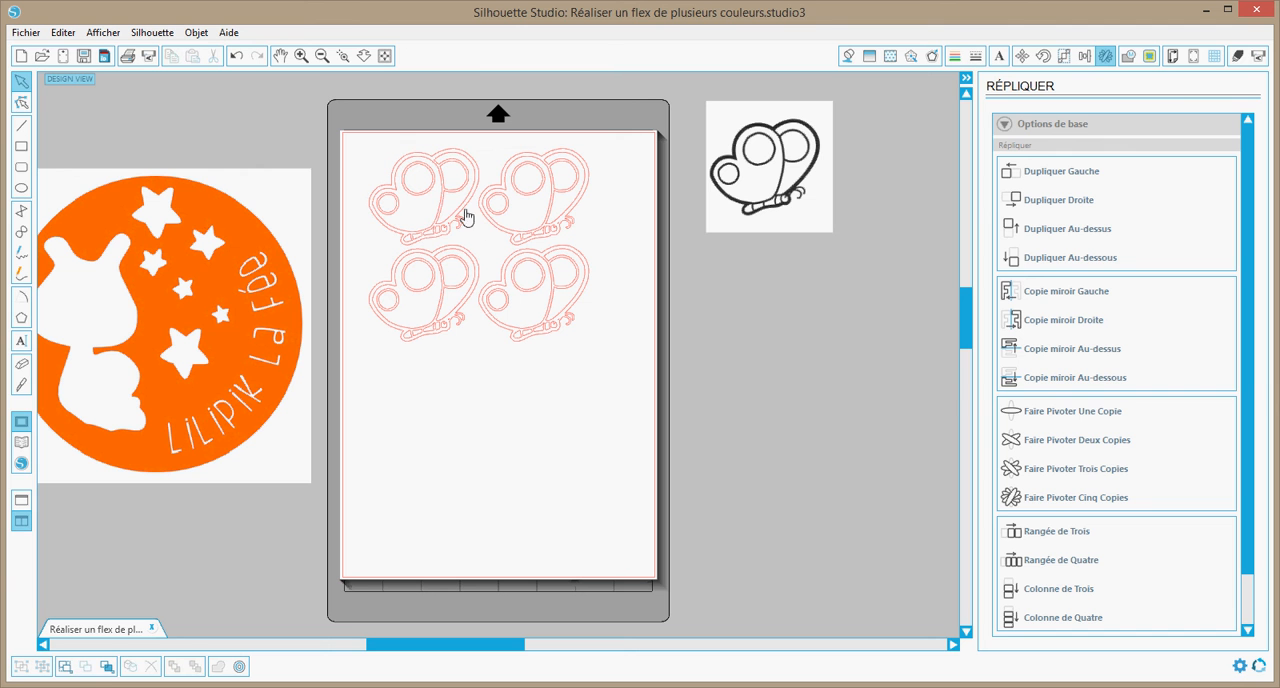
Shift the upper-left butterfly slightly toward the page corner and release its compound path
drag(447, 210, 427, 203)
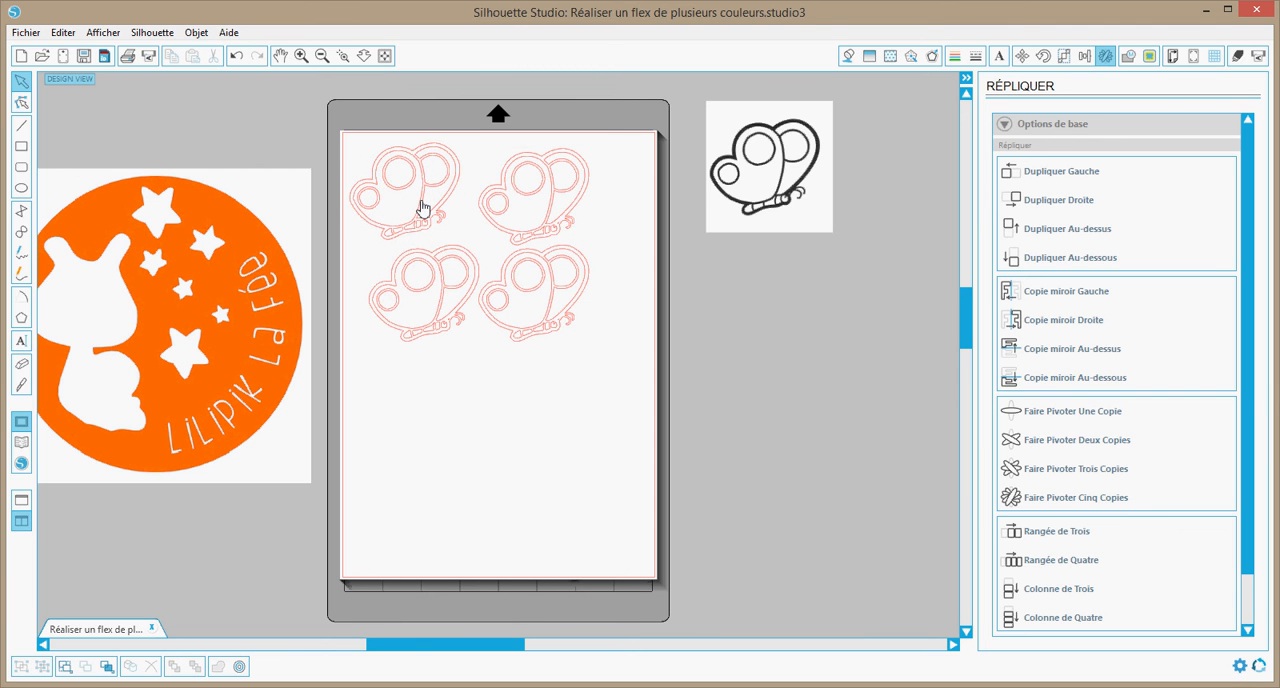
click(343, 55)
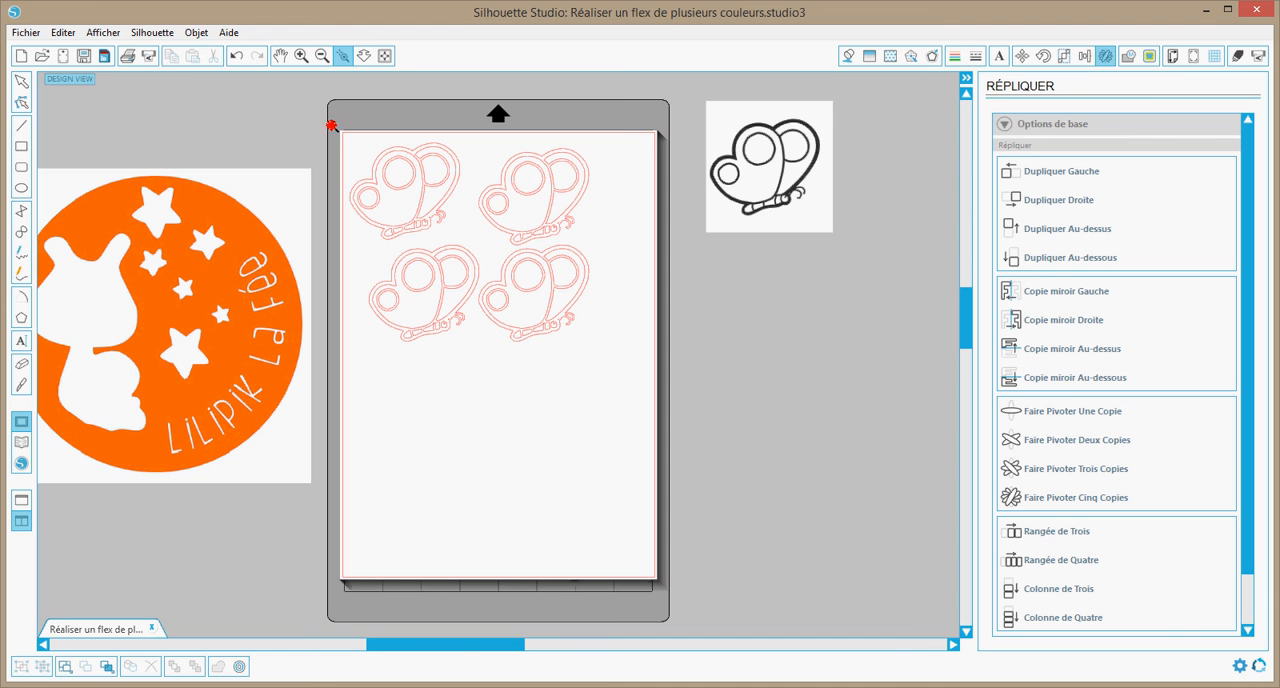
drag(488, 268, 488, 268)
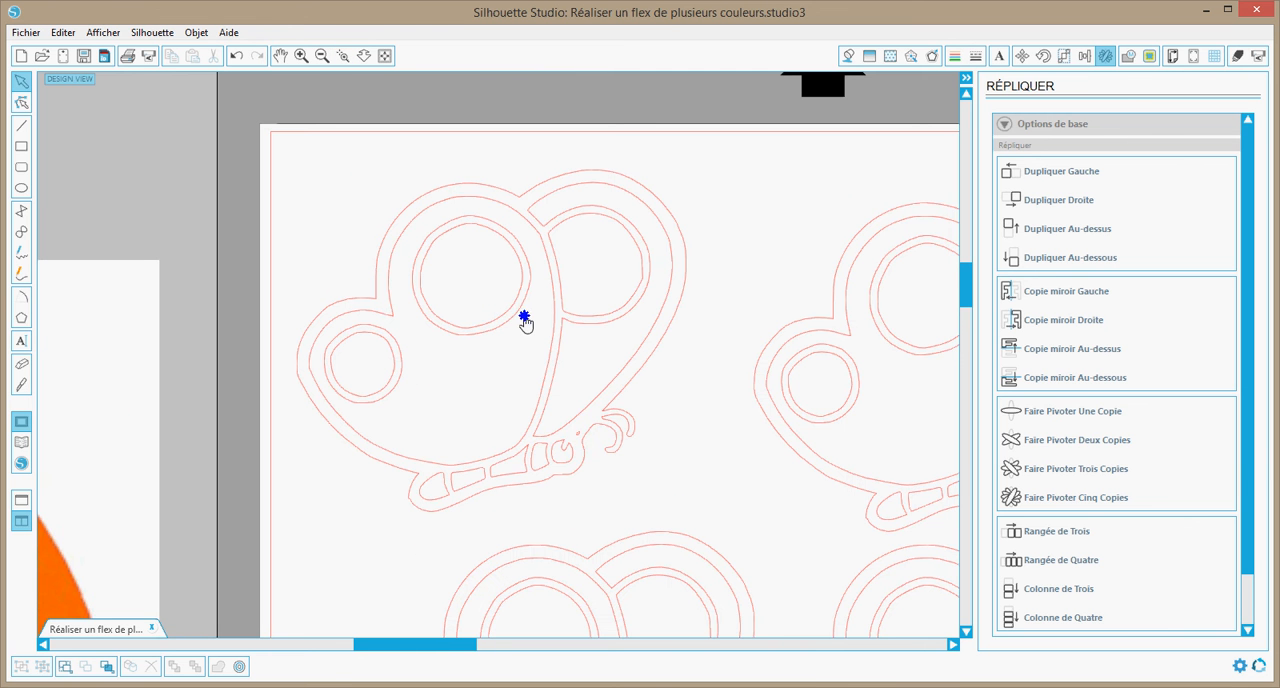
right_click(525, 323)
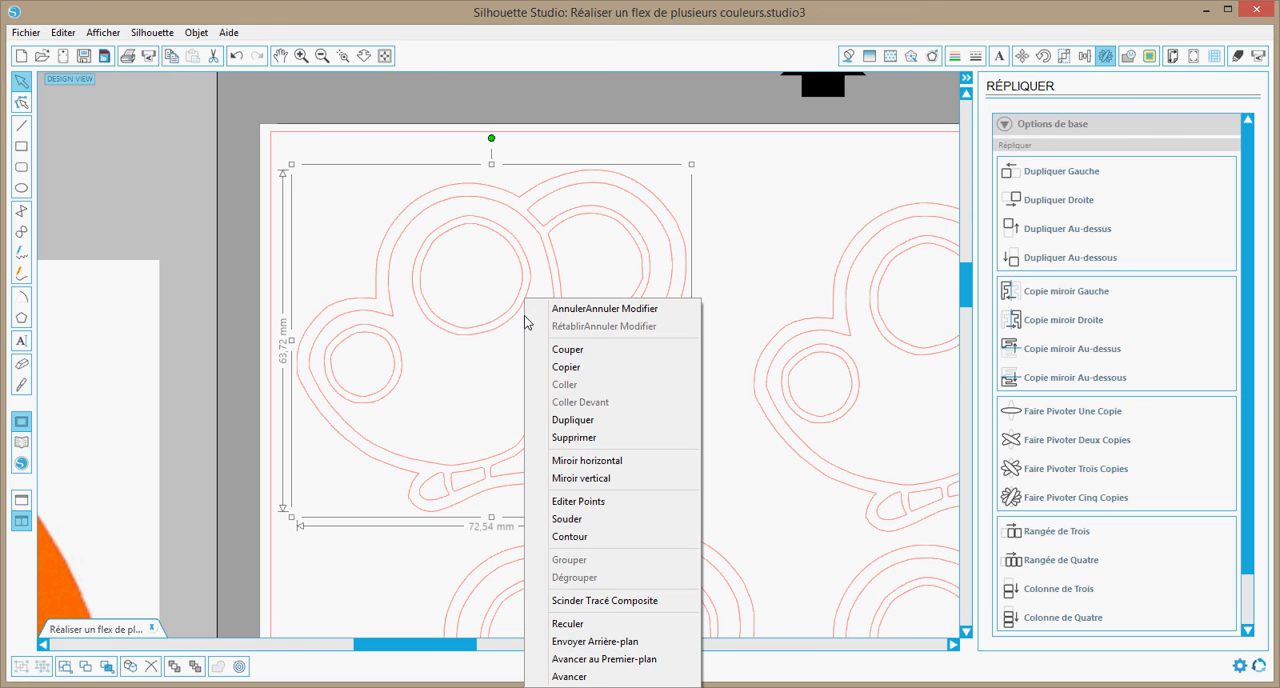
click(607, 601)
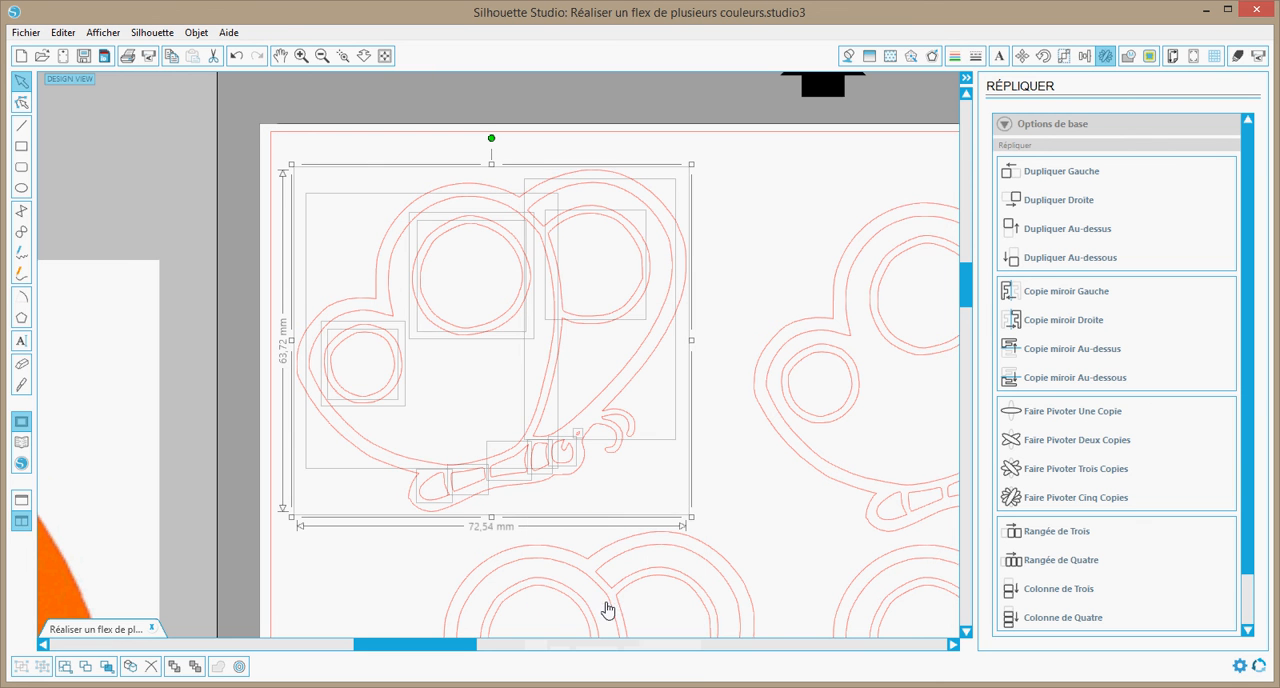
click(715, 423)
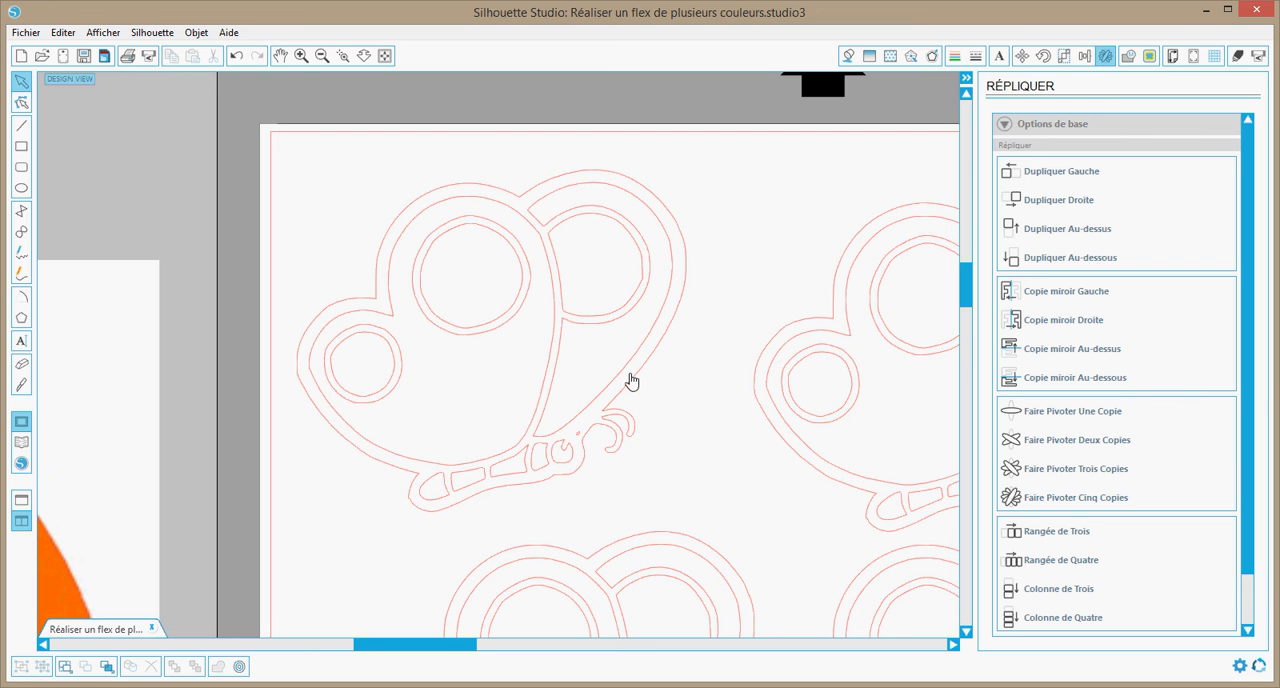
mouse_move(602, 327)
mouse_down()
mouse_move(566, 290)
mouse_move(421, 318)
mouse_move(493, 323)
mouse_up()
click(529, 334)
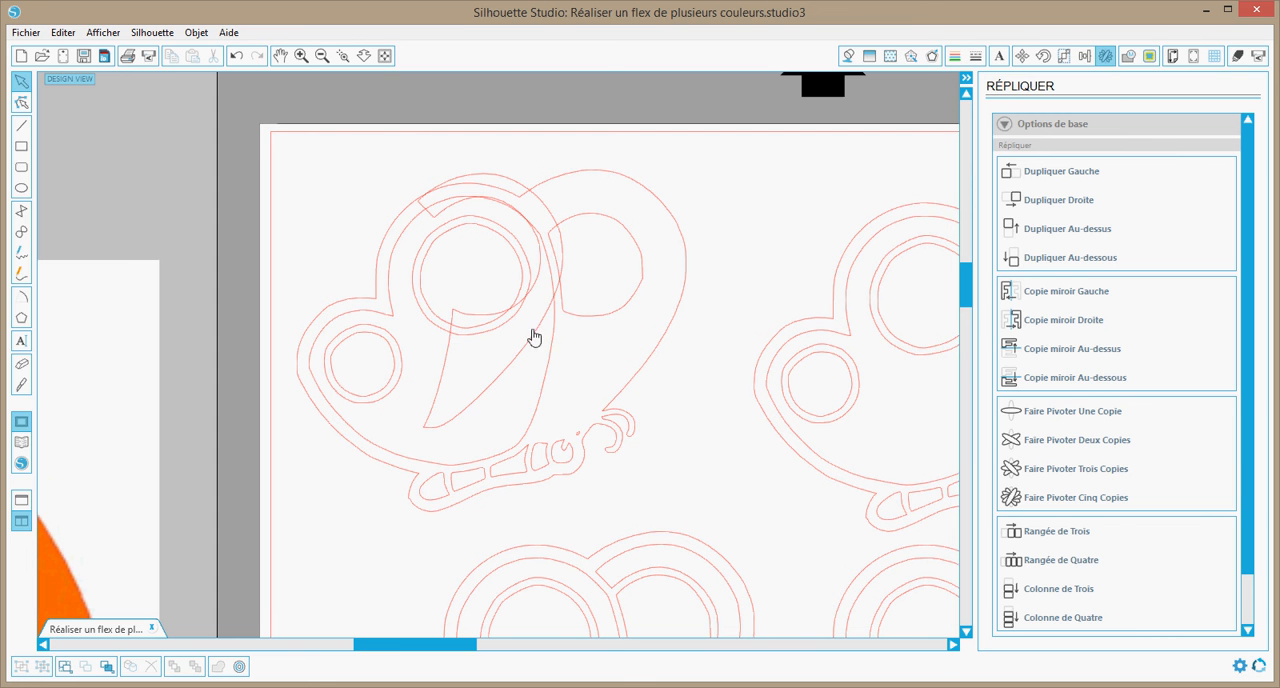
click(534, 338)
key(ctrl+z)
Delete the inner wing contours and all wing circles from the upper-left butterfly
drag(591, 365, 450, 283)
key(Delete)
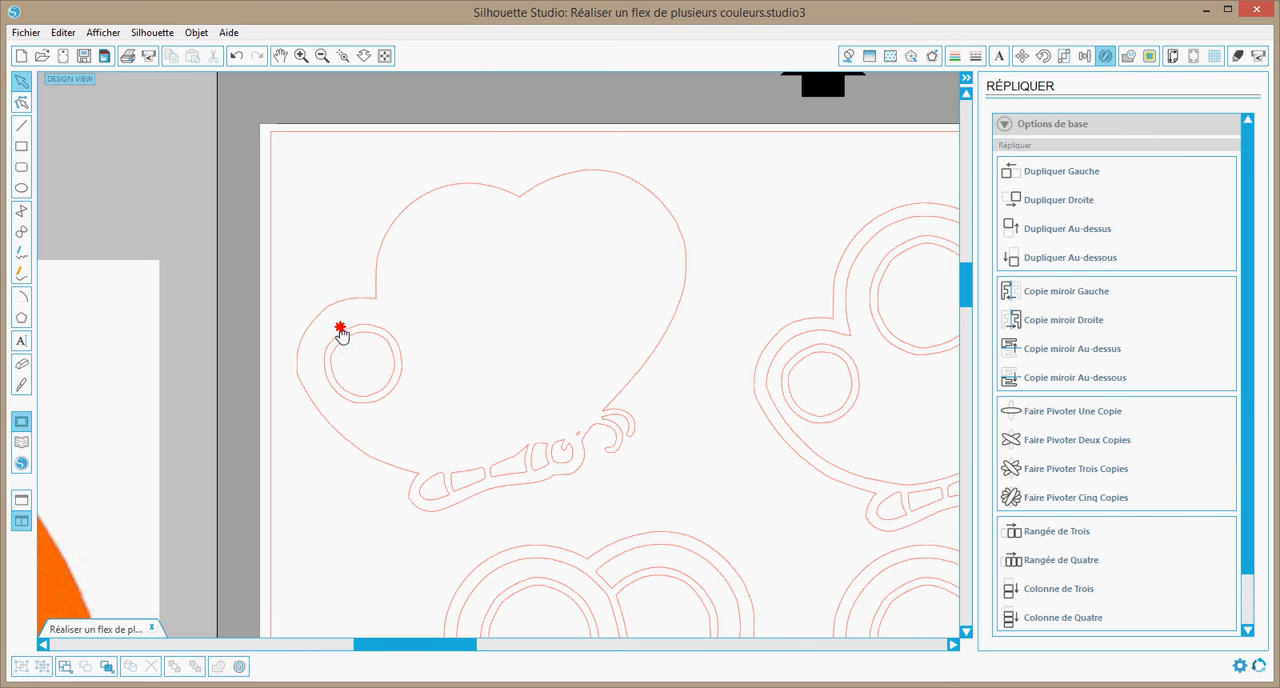
click(345, 338)
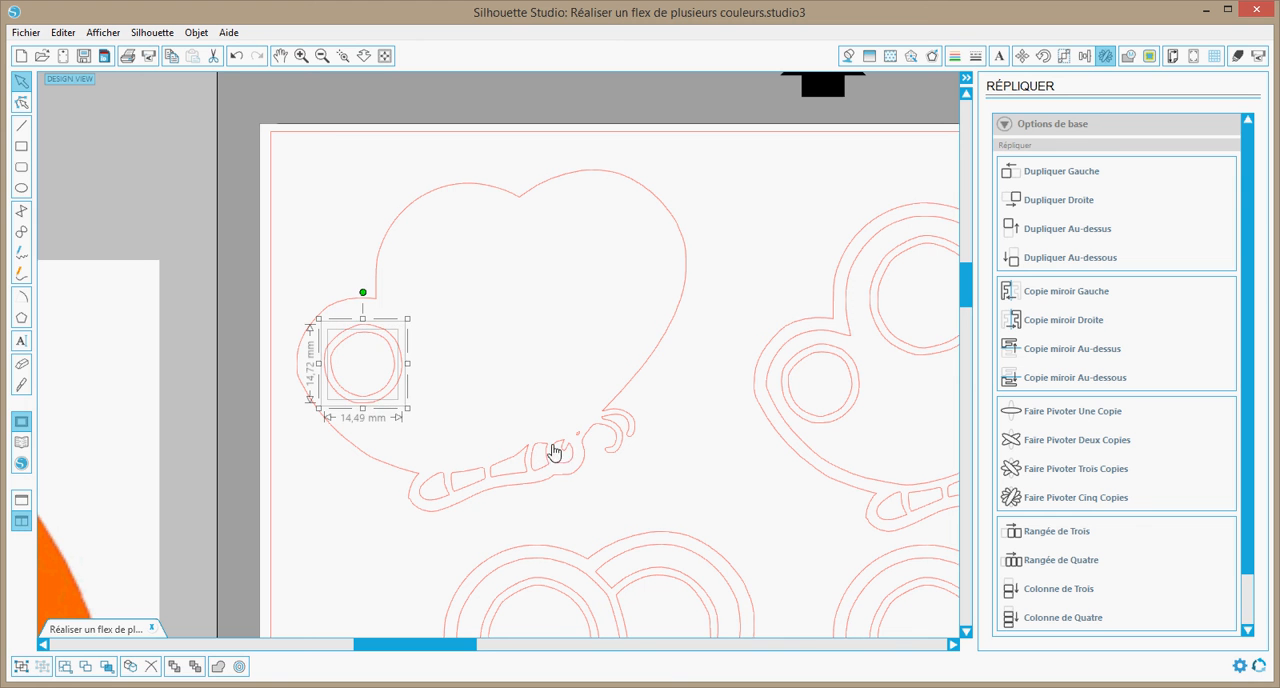
key(Delete)
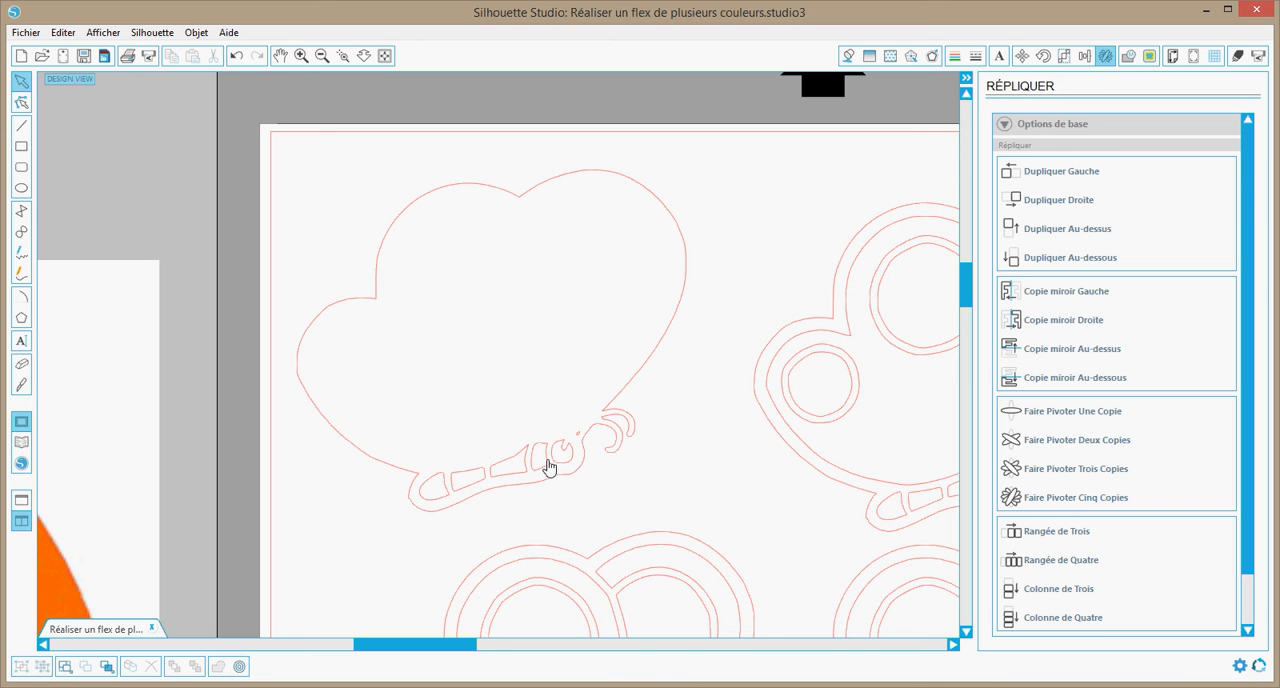
Delete the head and body segment contours inside the upper-left butterfly, keeping its outer outline and the tiny mark near the antennae
click(547, 469)
click(537, 472)
click(522, 470)
key(Delete)
click(514, 474)
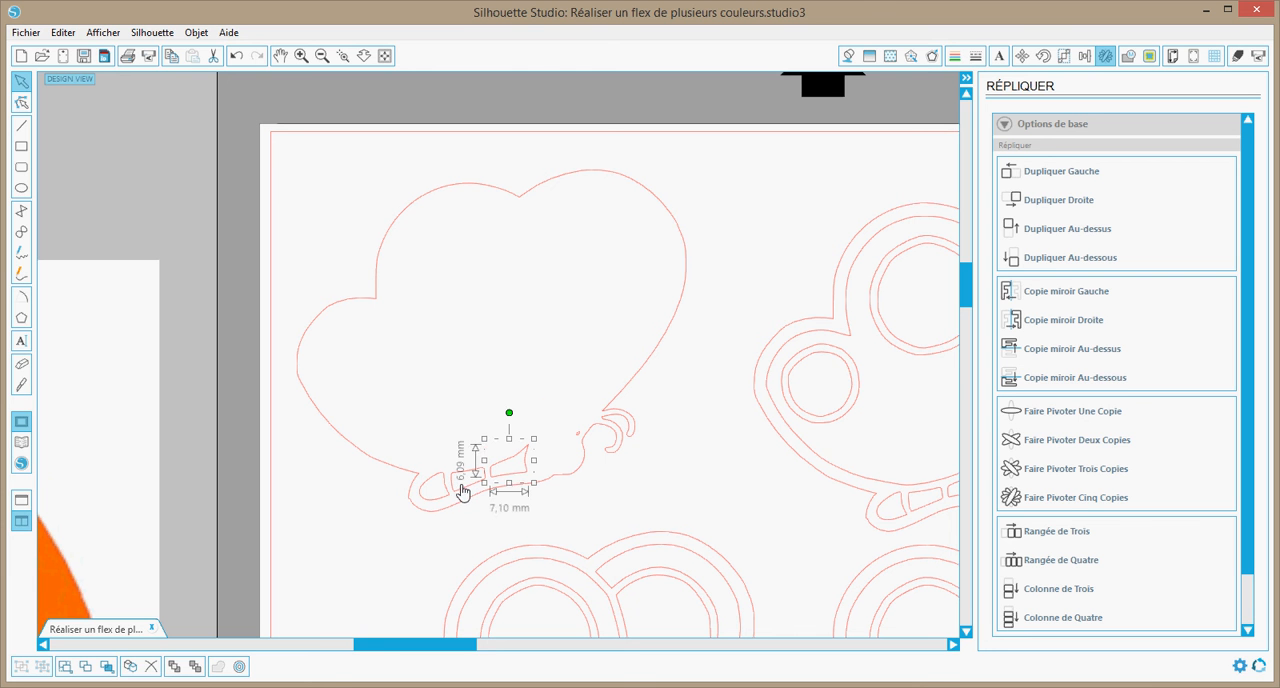
key(Delete)
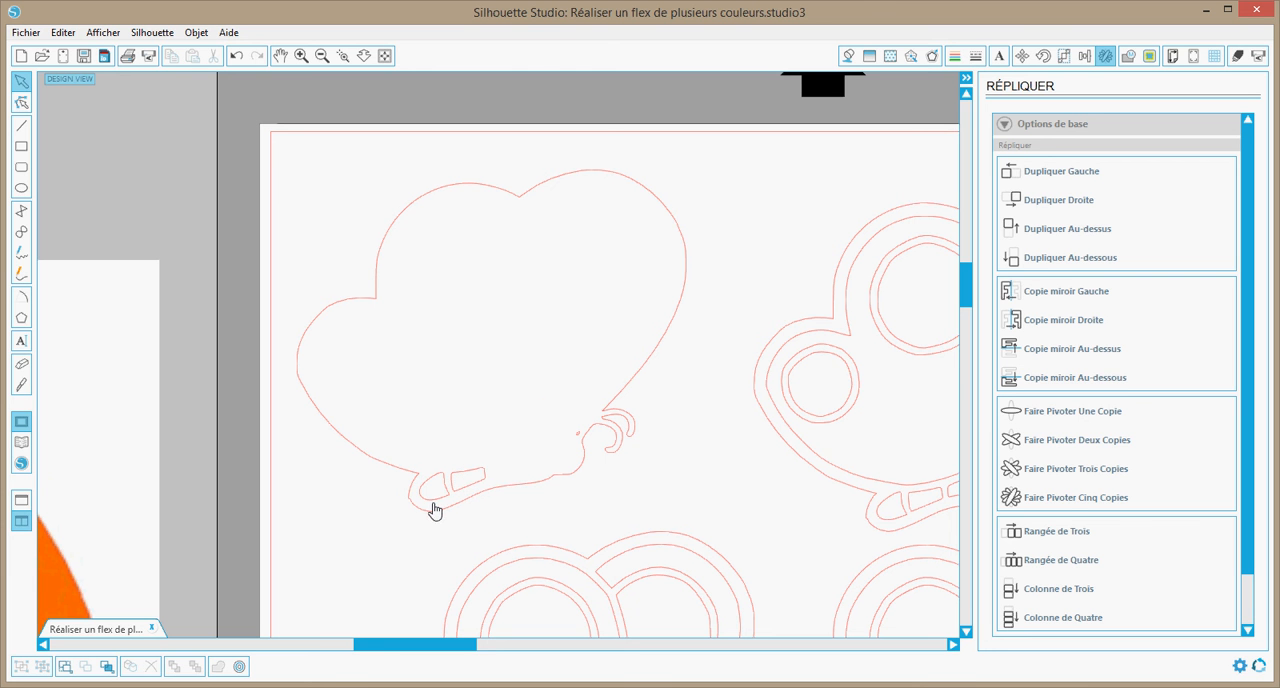
click(428, 506)
key(Delete)
click(425, 500)
key(Delete)
Combine the upper-left butterfly's remaining contours into a compound path and fill it with black
click(343, 56)
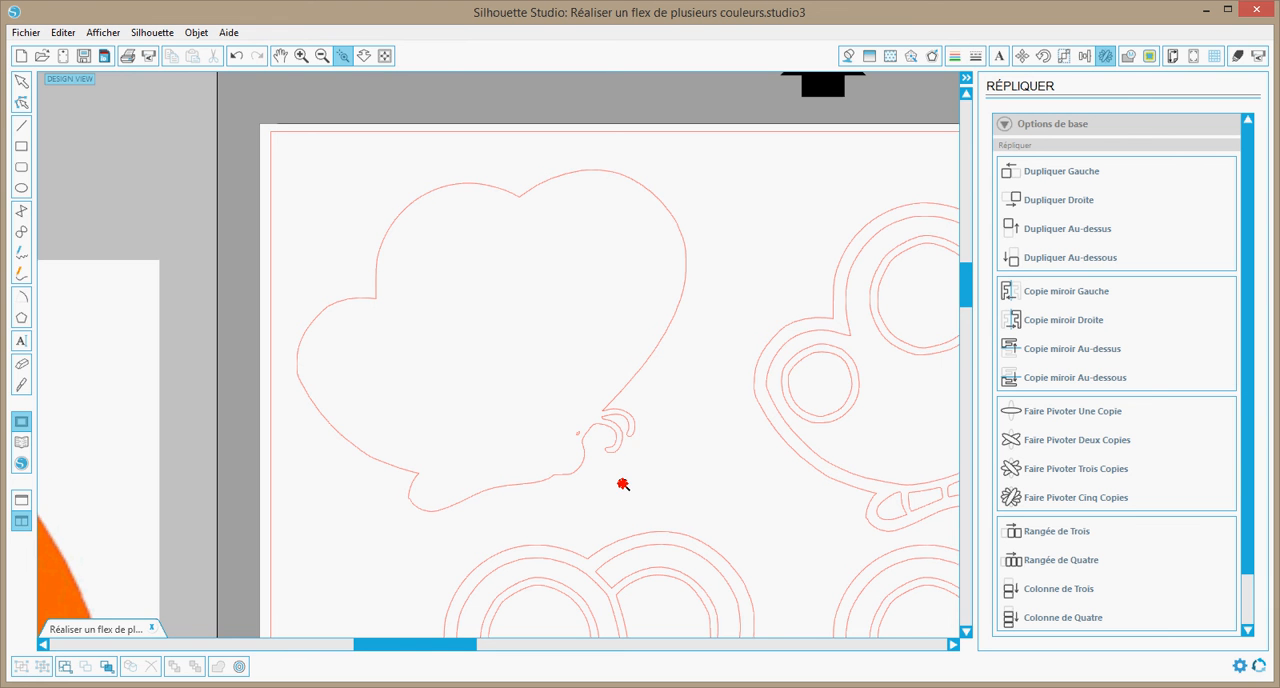
drag(622, 484, 623, 486)
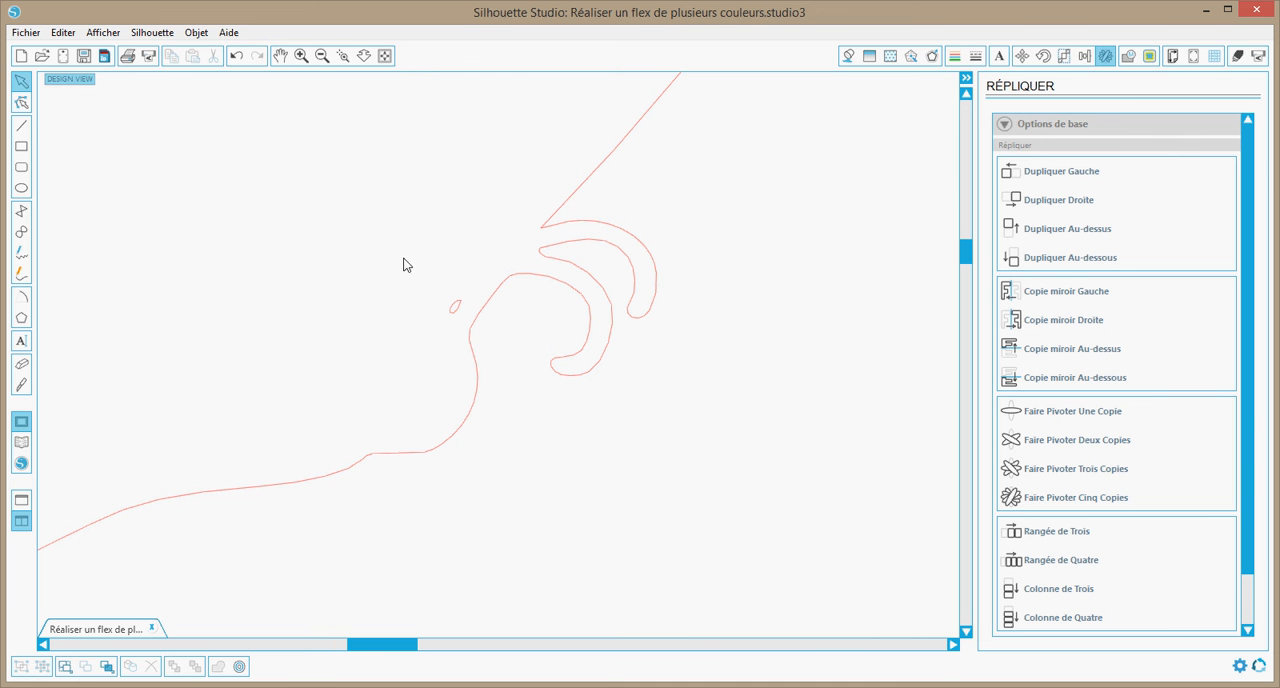
click(322, 56)
click(322, 57)
click(322, 56)
click(322, 56)
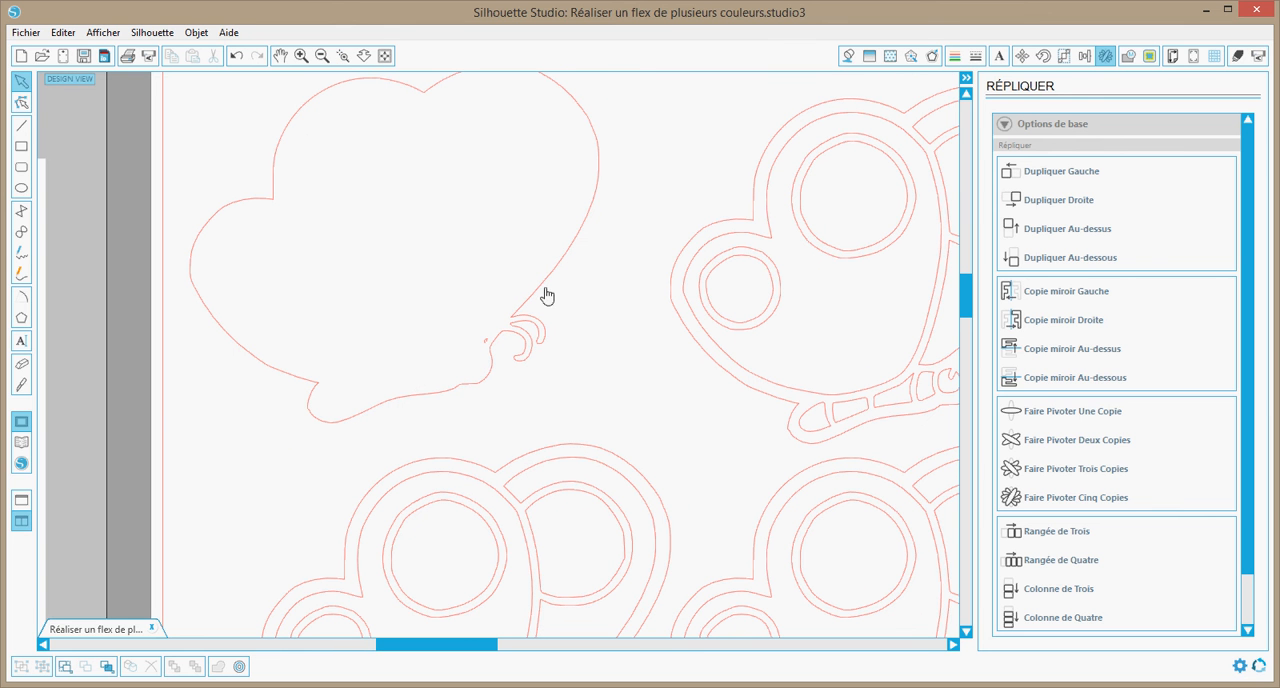
click(421, 248)
right_click(503, 333)
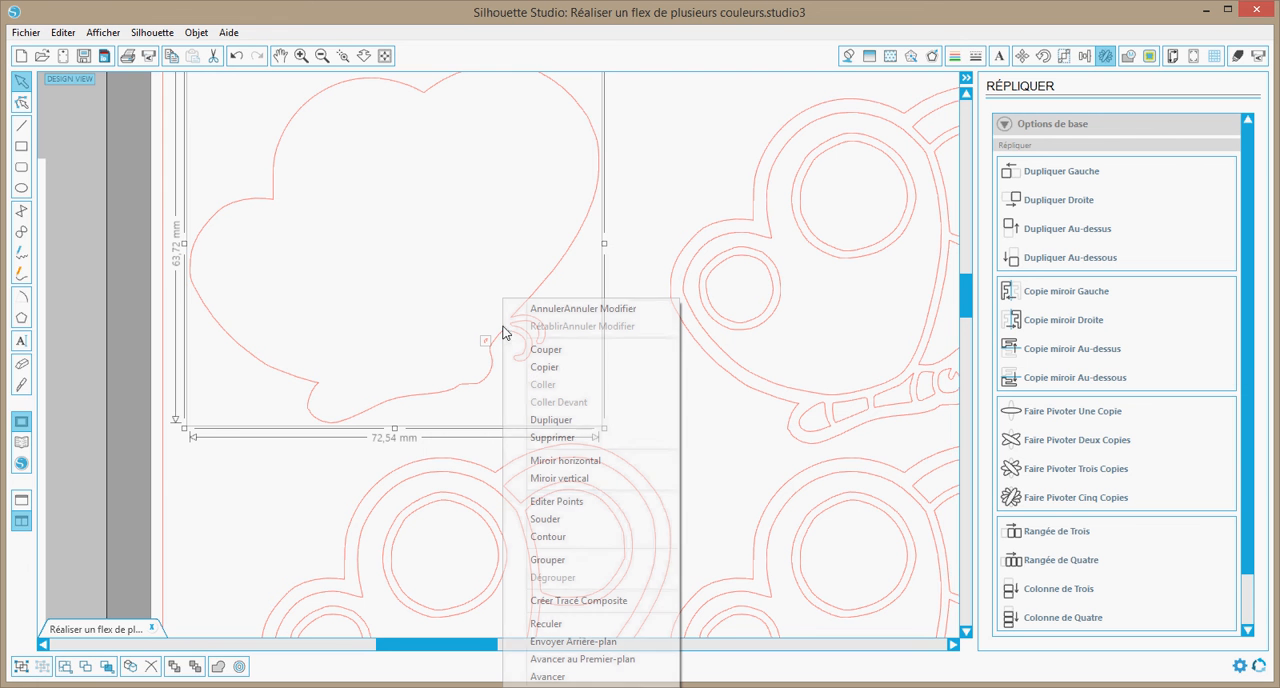
click(589, 607)
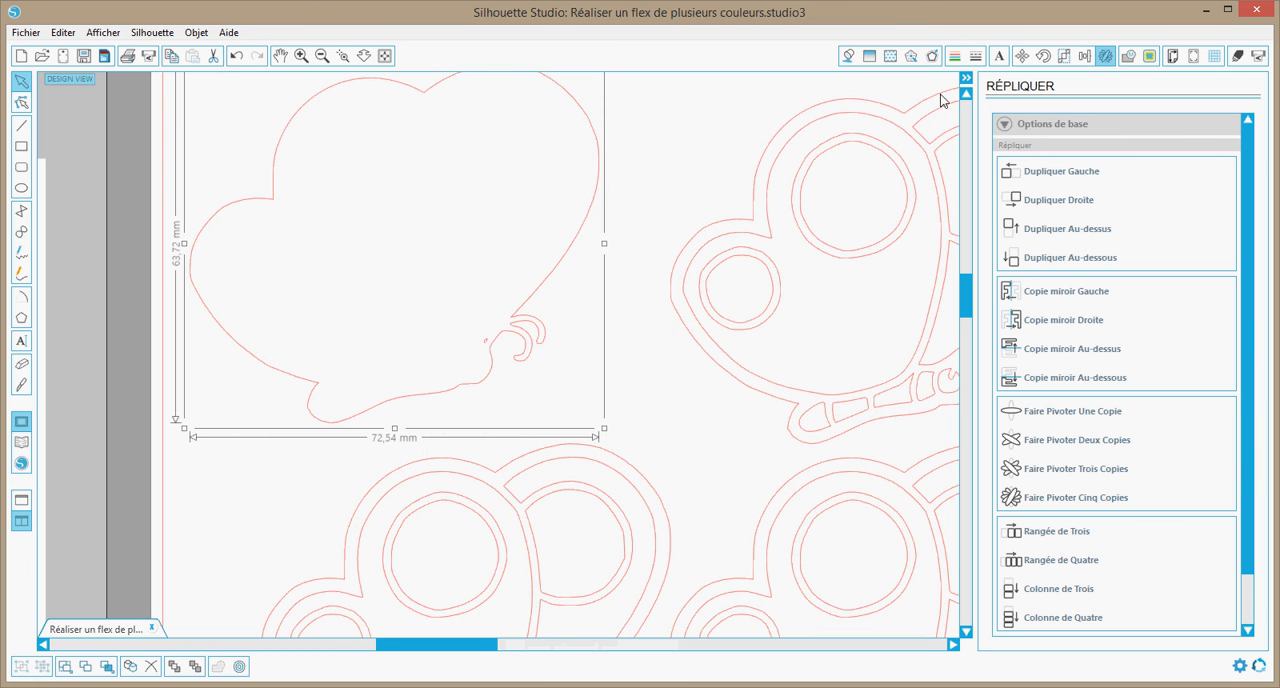
click(846, 57)
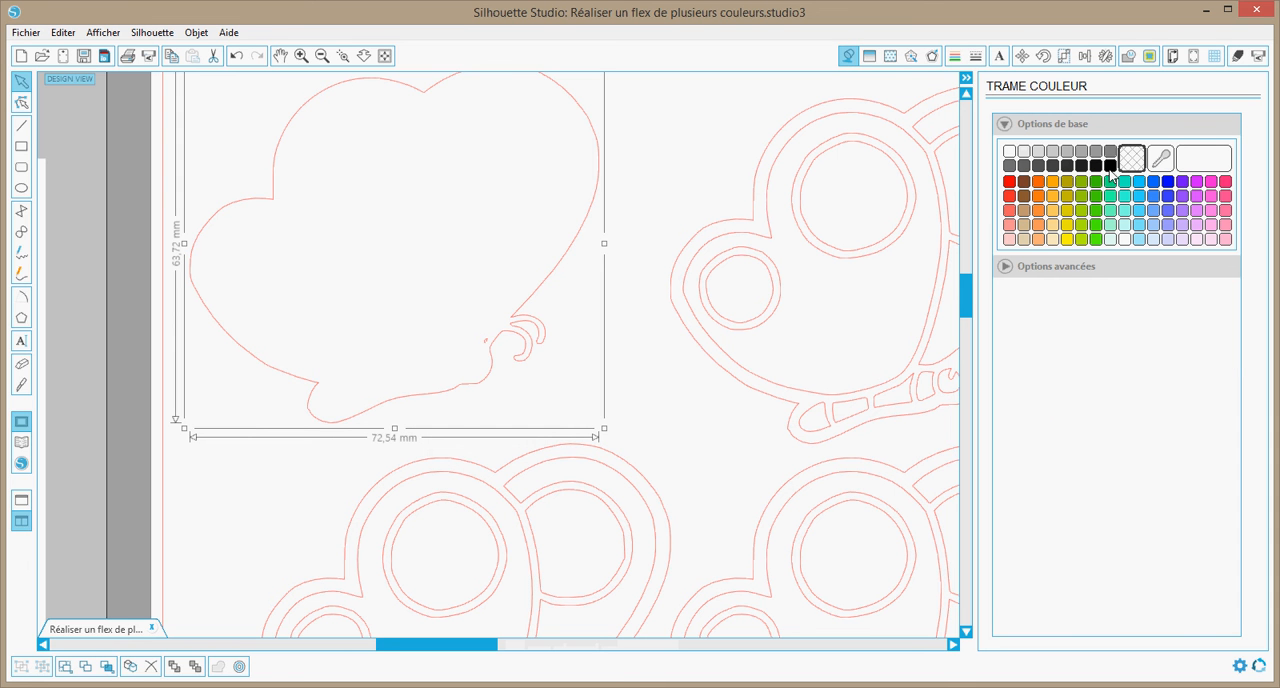
click(1110, 166)
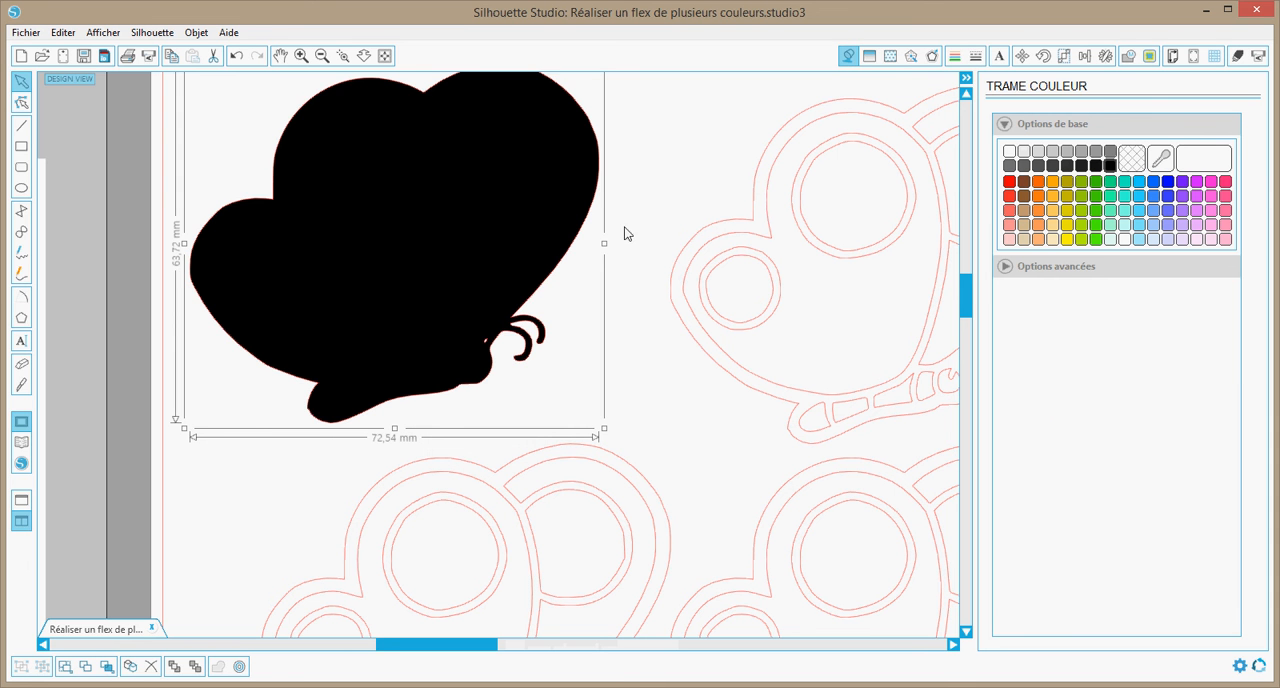
Release the compound path of the upper-right butterfly
click(677, 375)
drag(491, 649, 539, 648)
click(735, 333)
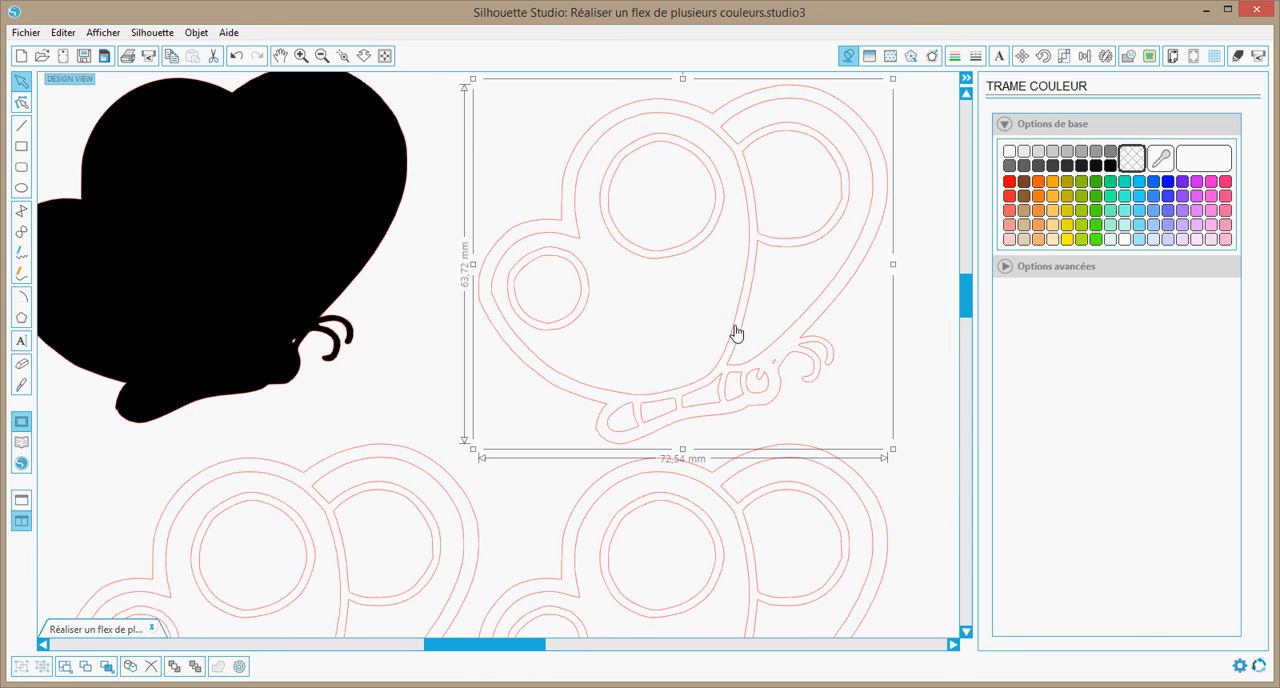
right_click(735, 333)
click(786, 604)
click(917, 402)
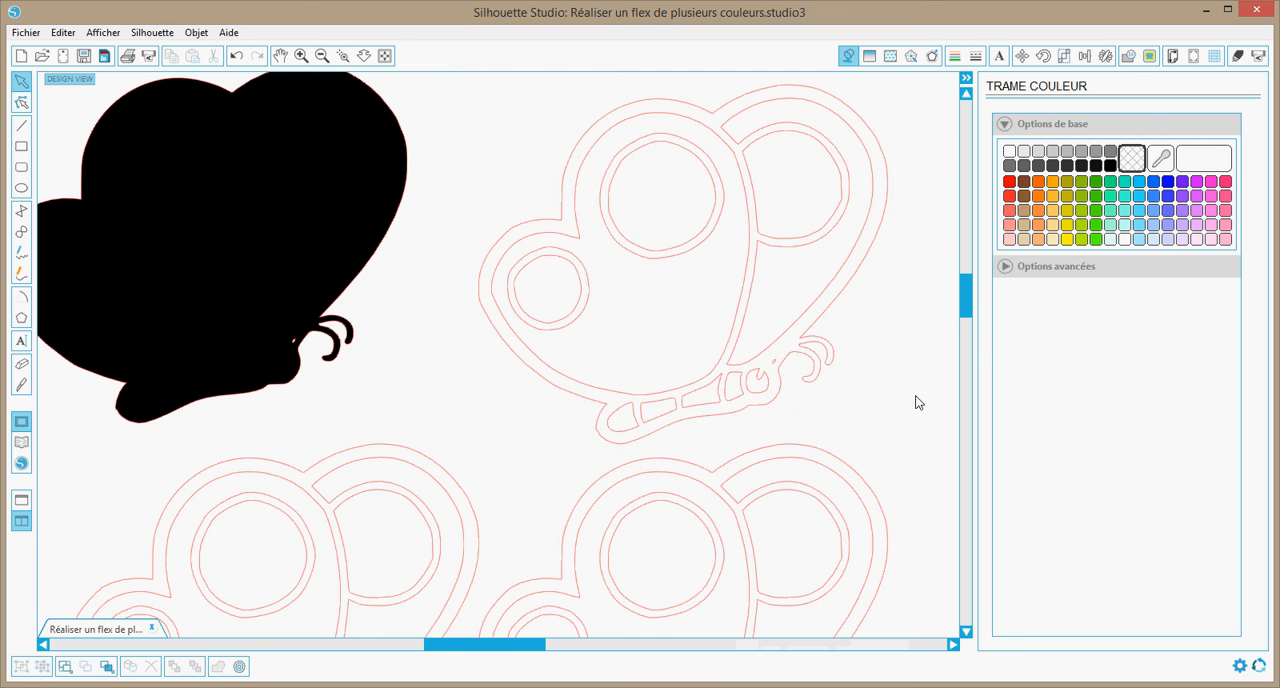
Delete the outer outline, the head and body segment contours and the tiny mark near the antennae from the upper-right butterfly
click(720, 377)
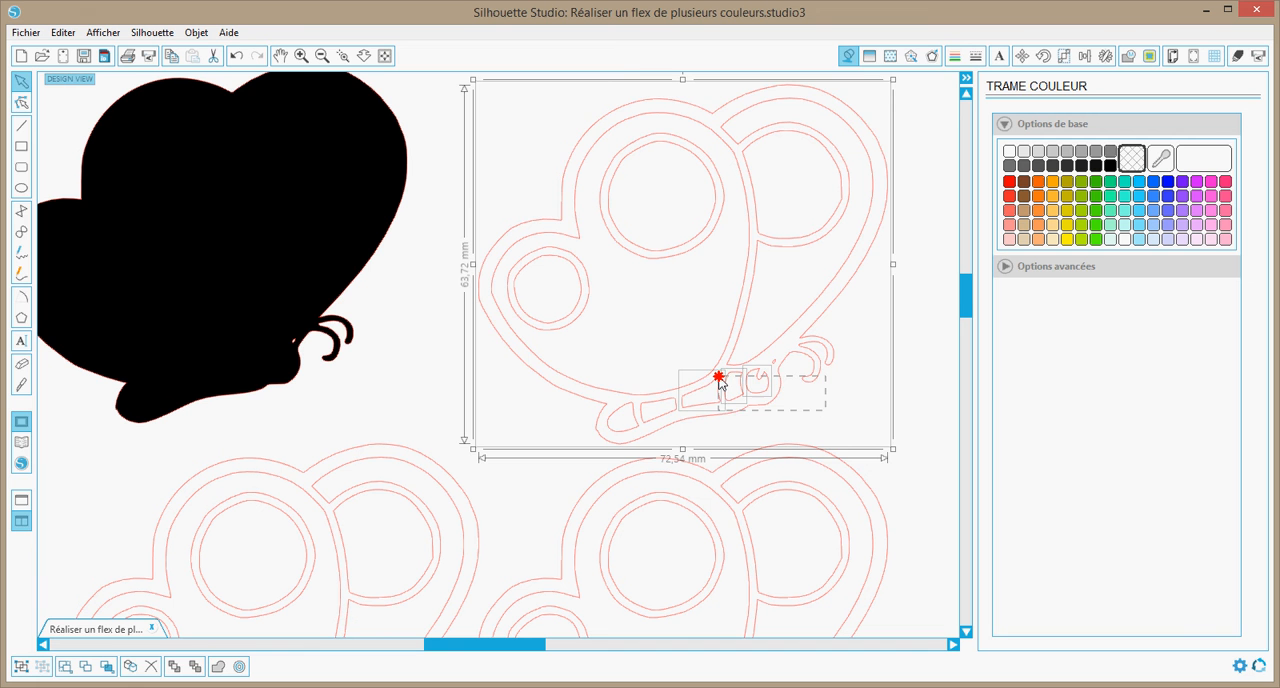
key(Delete)
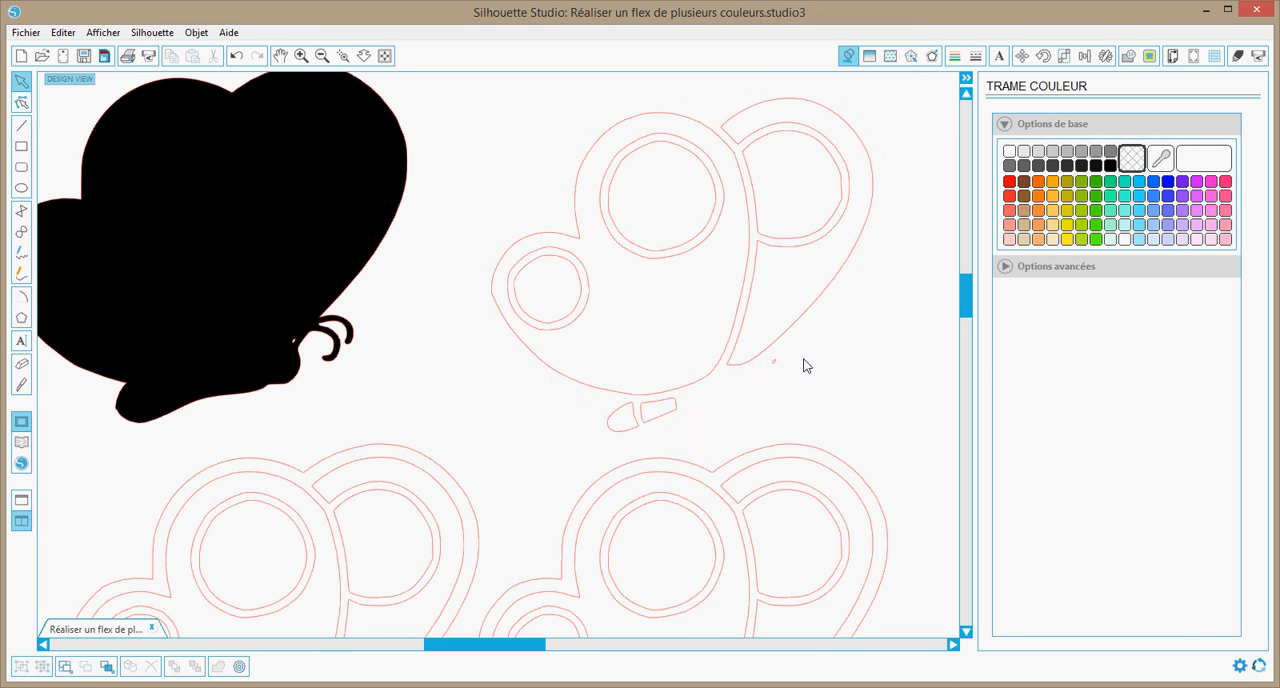
click(773, 365)
key(Delete)
click(665, 420)
key(Delete)
click(620, 430)
key(Delete)
Delete the inner contour of each double-lined wing spot on the upper-right butterfly, keeping the outer spot contours
click(620, 237)
click(620, 237)
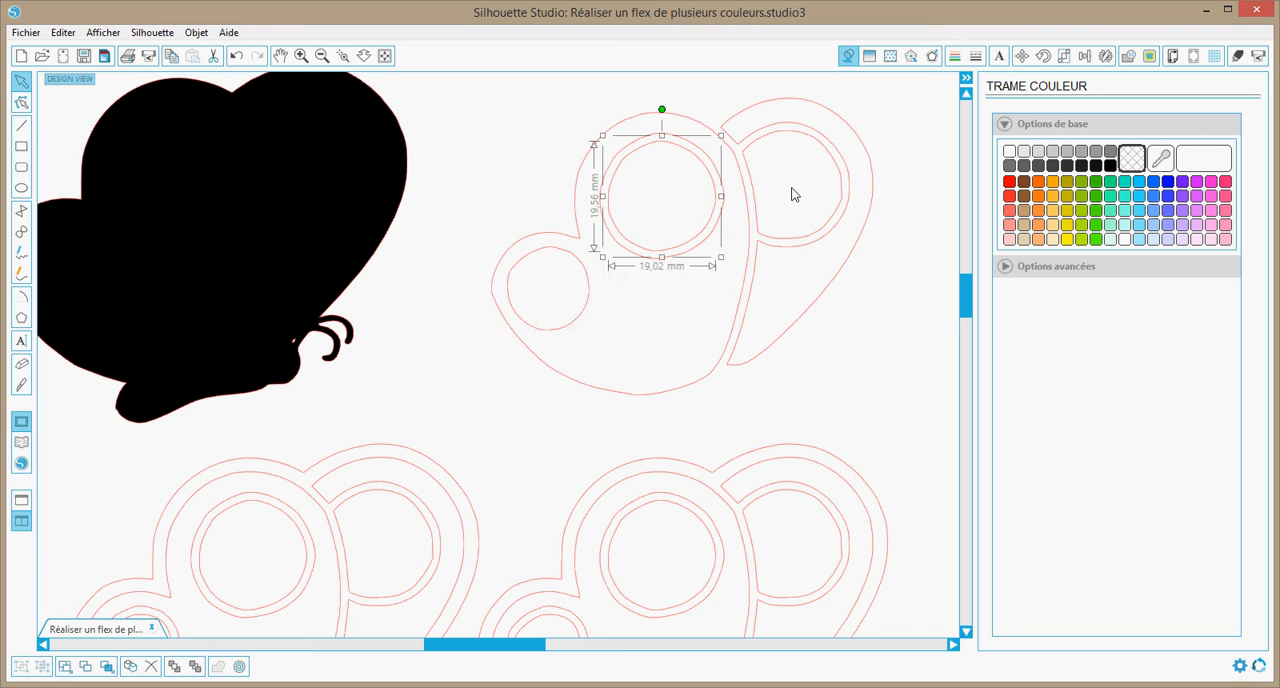
key(Delete)
click(837, 176)
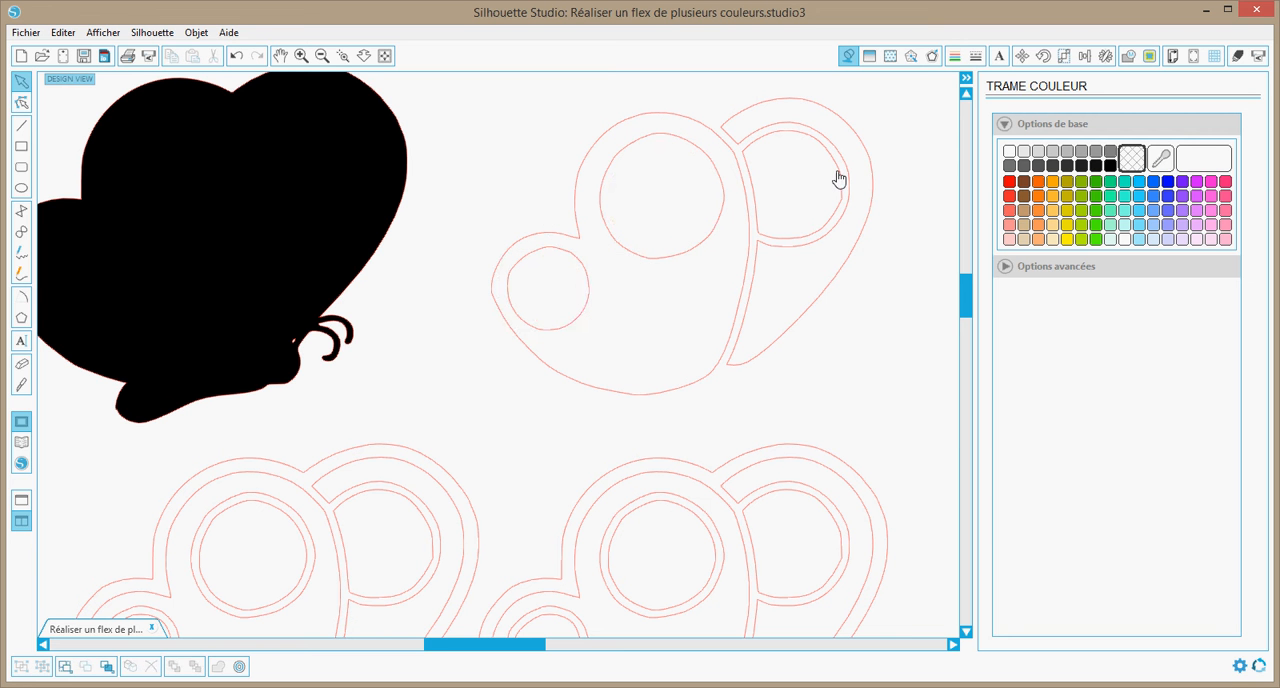
click(837, 177)
key(Delete)
click(786, 334)
Combine the upper-right butterfly's remaining wing contours into a compound path and fill it with orange
click(546, 140)
drag(546, 140, 532, 108)
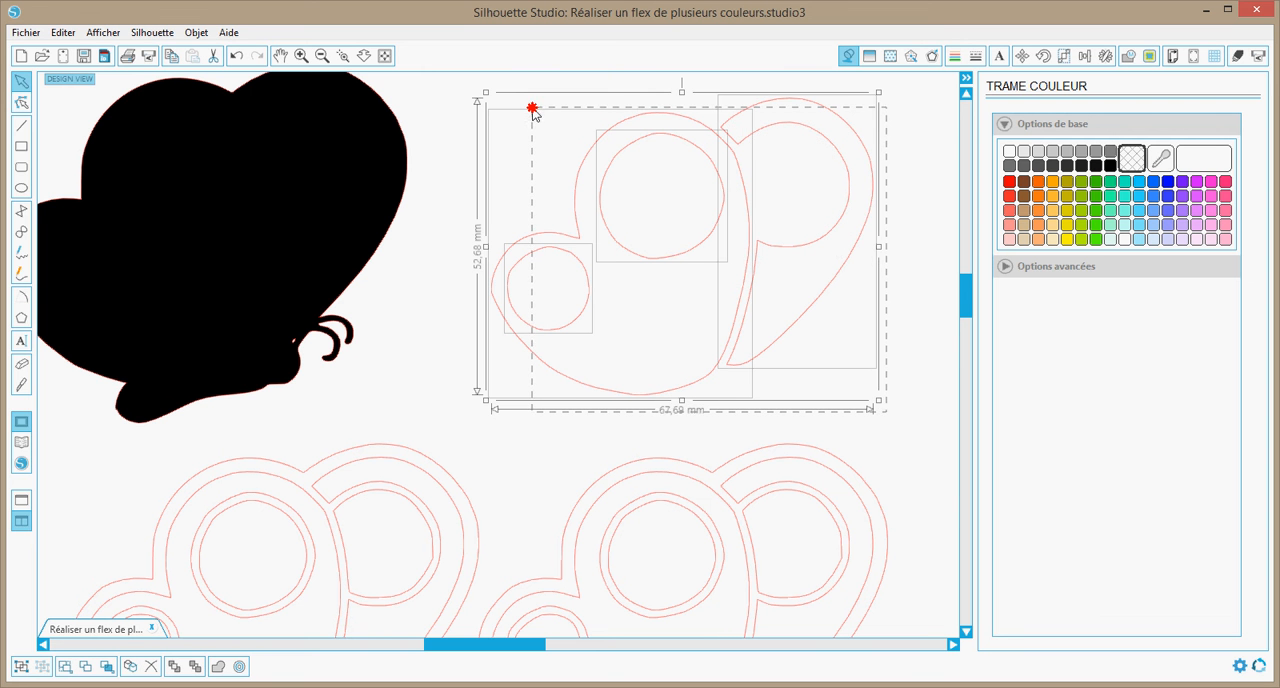
right_click(633, 187)
click(690, 484)
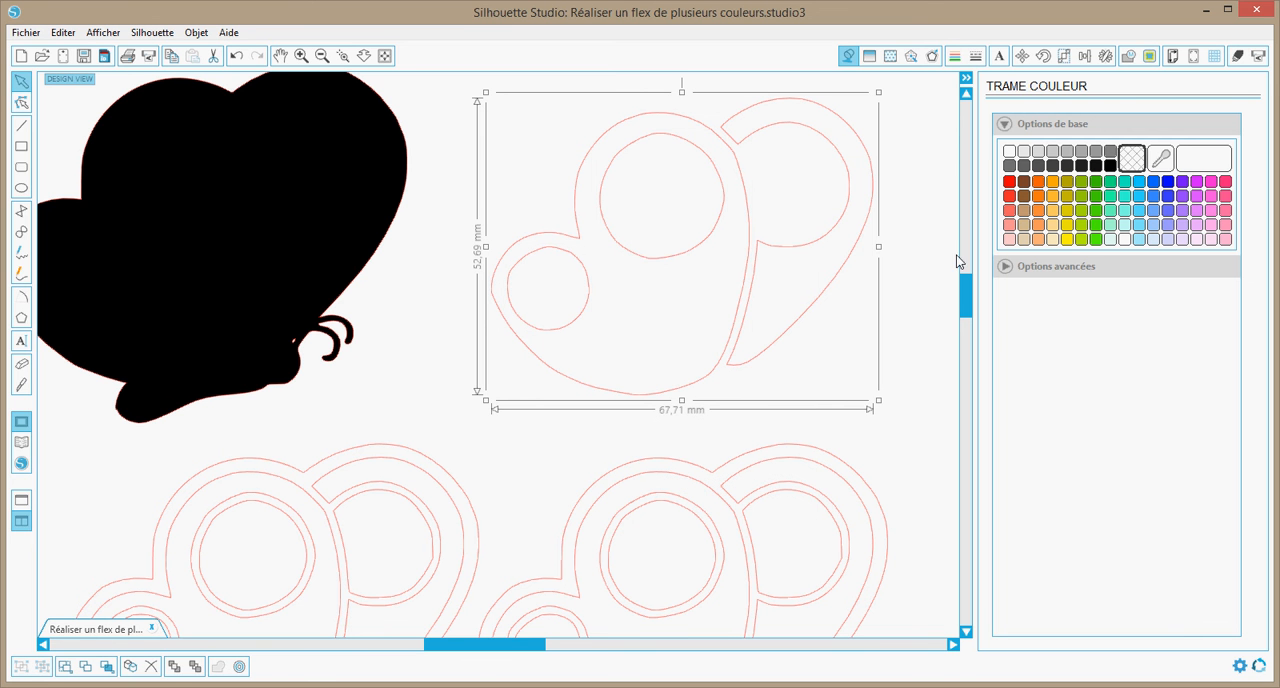
click(1050, 184)
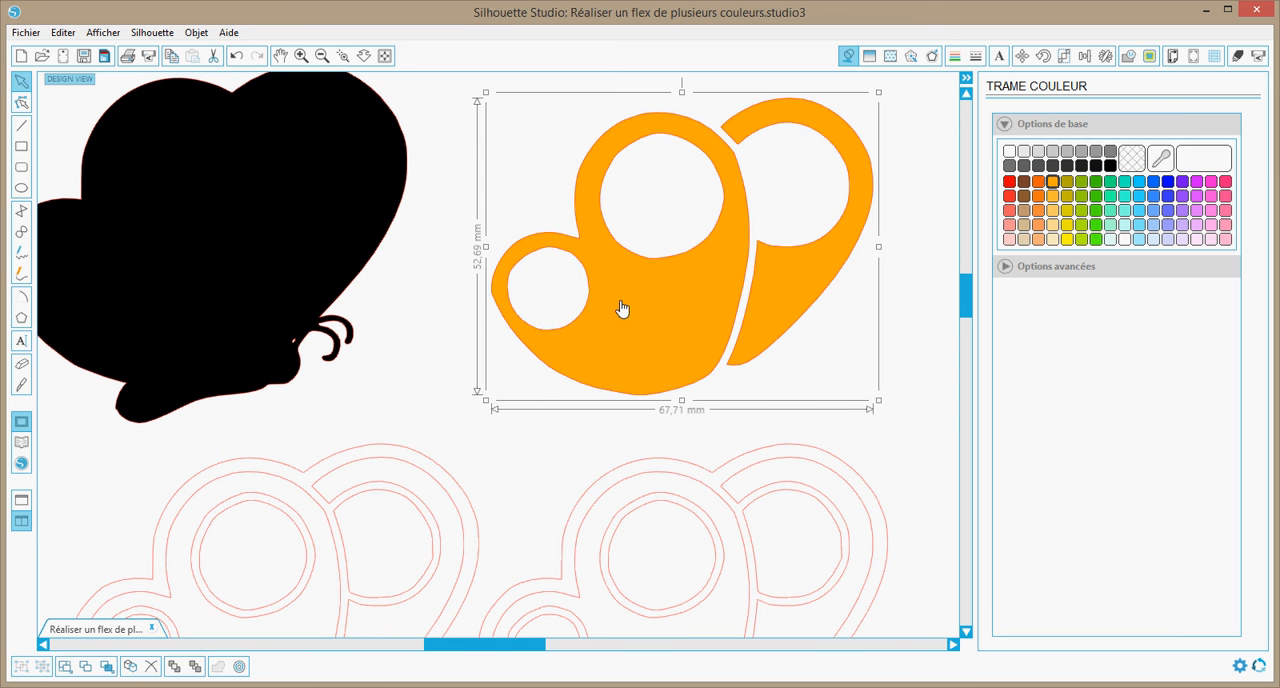
Move the orange wings onto the black butterfly silhouette so they sit inside its outline
drag(492, 644, 447, 644)
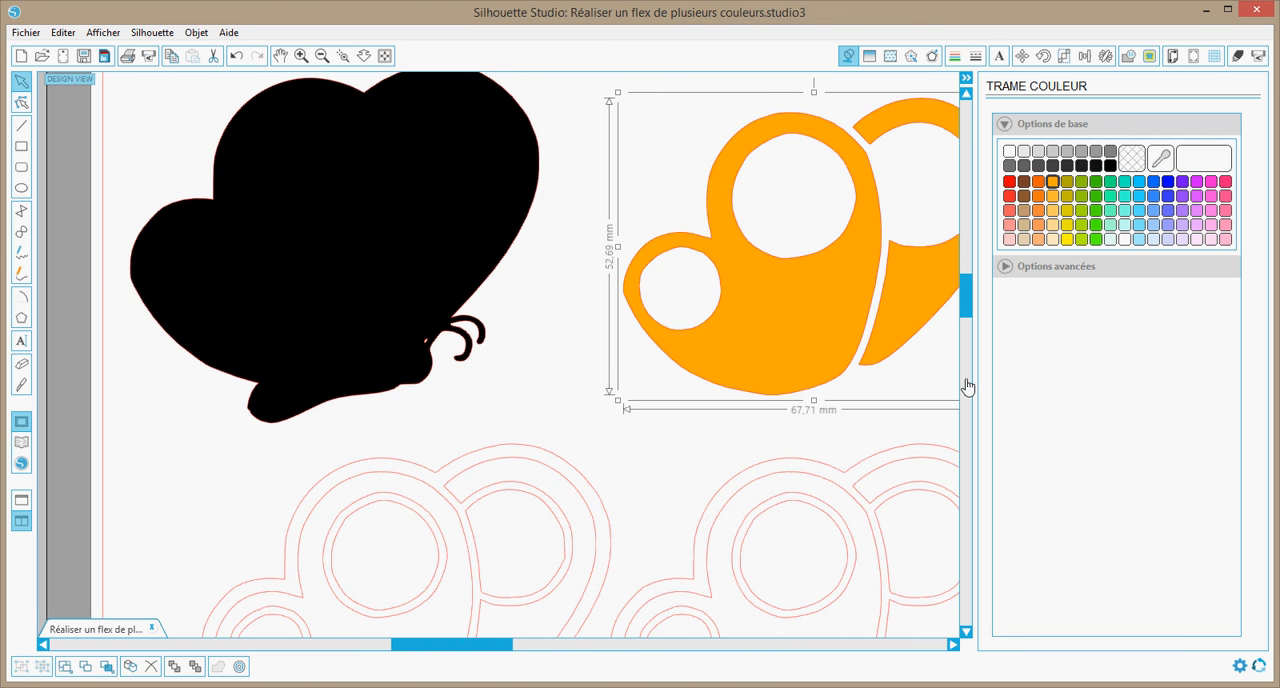
drag(958, 297, 968, 280)
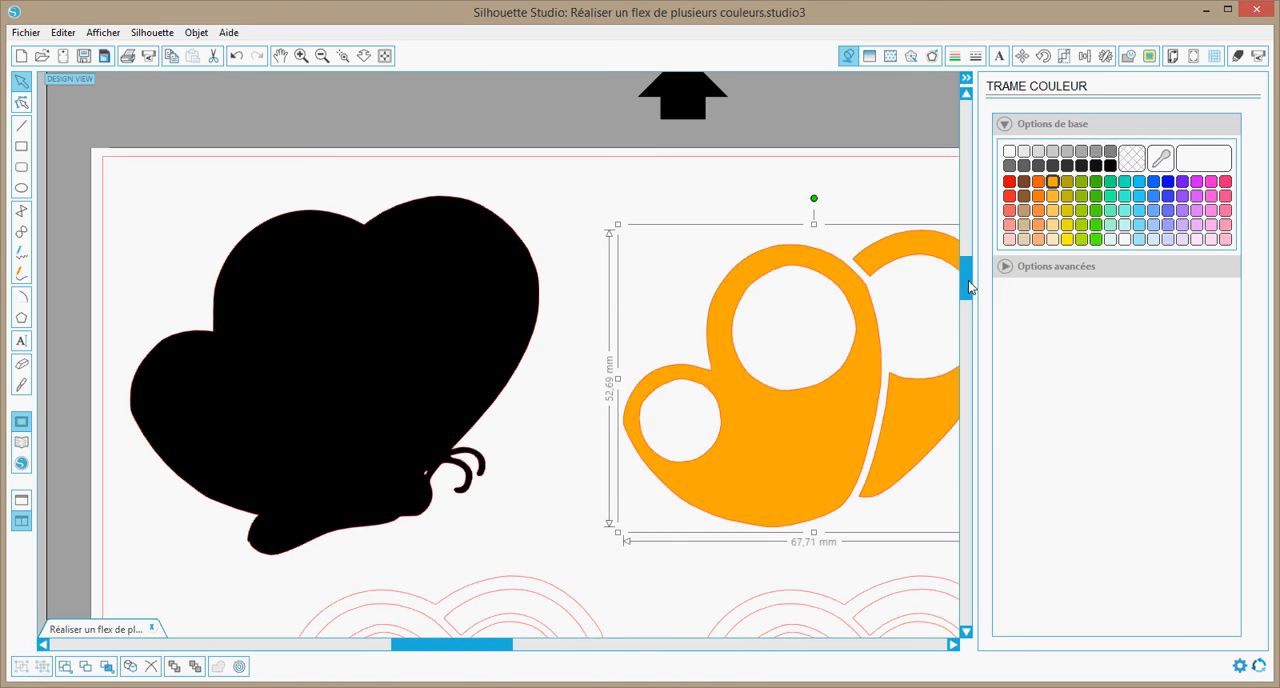
mouse_move(810, 443)
mouse_down()
mouse_move(543, 429)
mouse_move(371, 386)
mouse_move(332, 395)
mouse_move(331, 421)
mouse_up()
click(695, 400)
scroll(797, 410, down, 2)
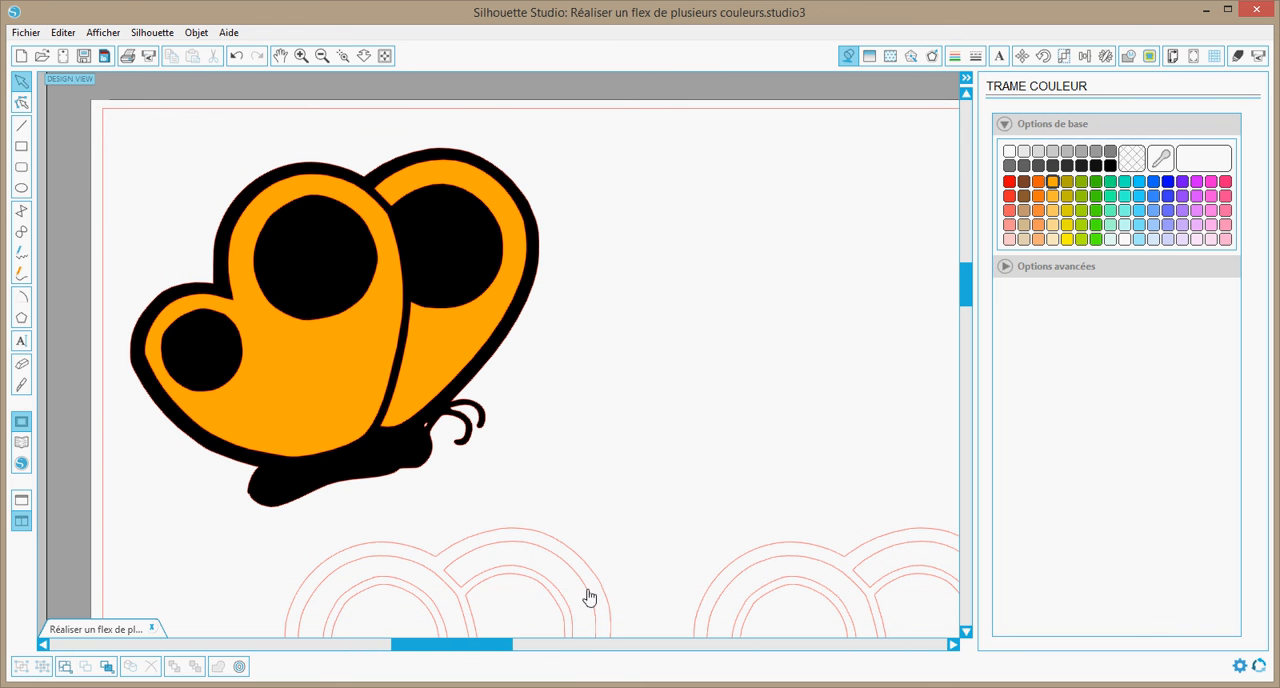
Move the lower-left butterfly outline beside the coloured butterfly and release its compound path
drag(587, 587, 927, 218)
click(787, 270)
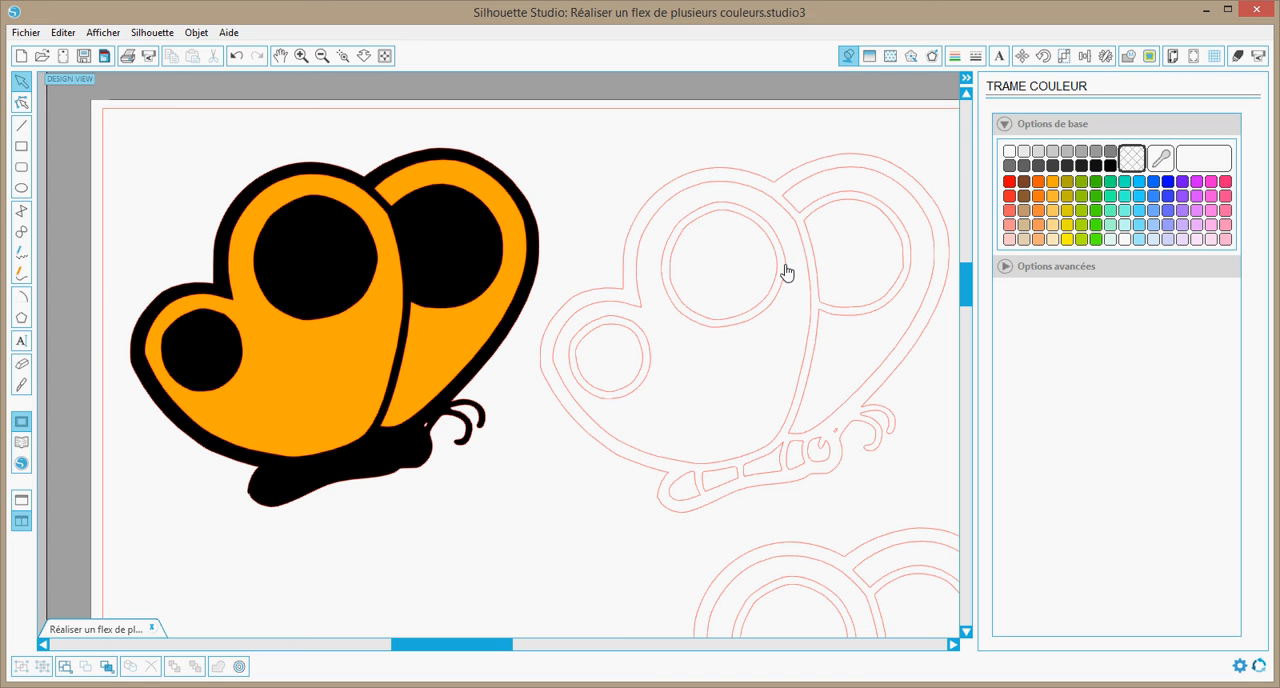
right_click(725, 270)
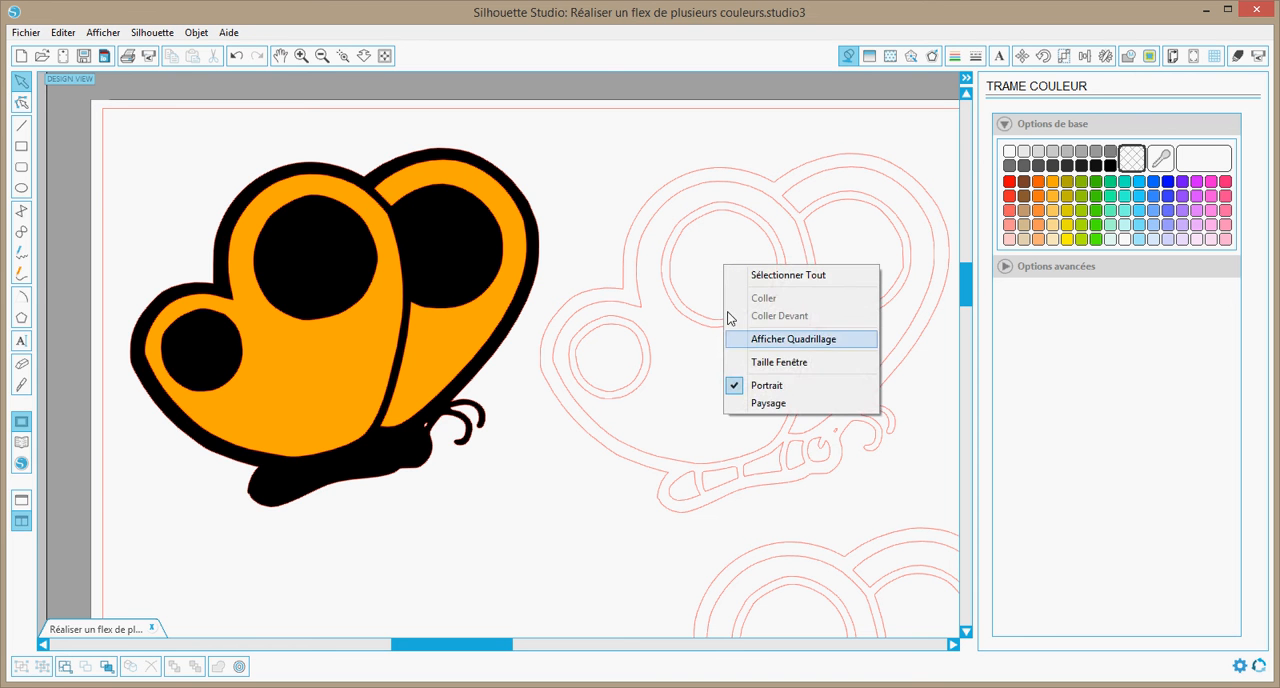
click(708, 335)
click(656, 378)
right_click(763, 418)
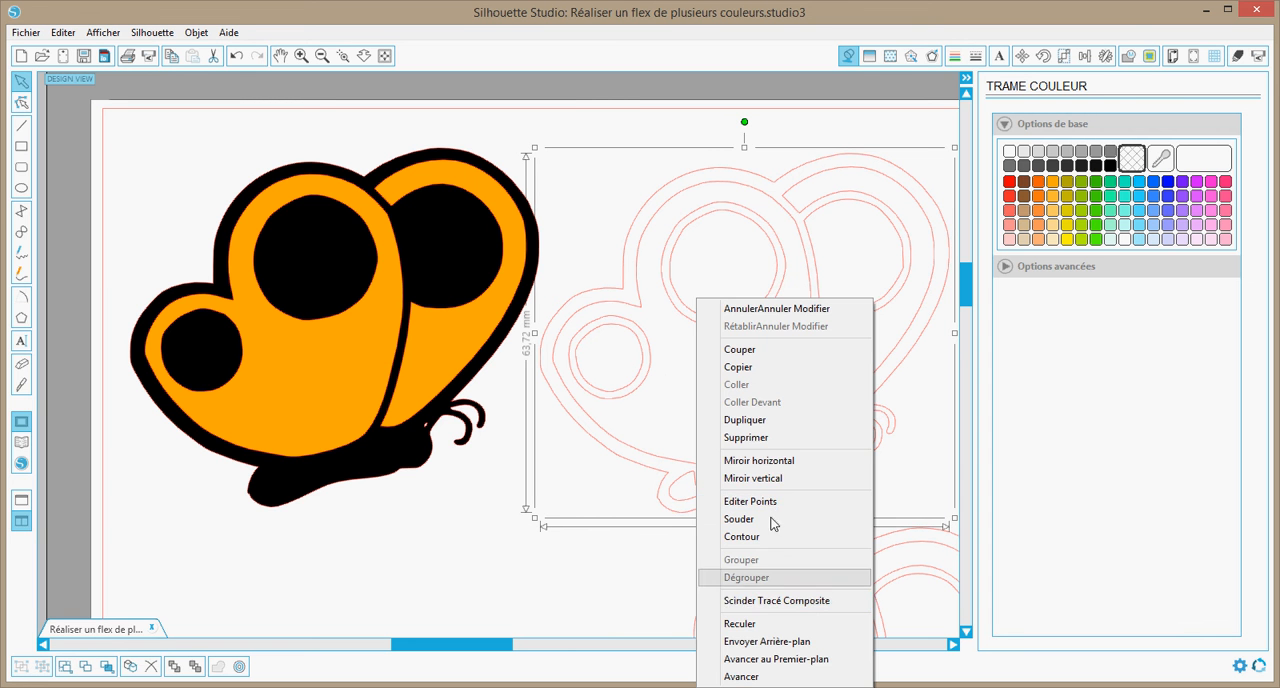
click(768, 601)
click(580, 570)
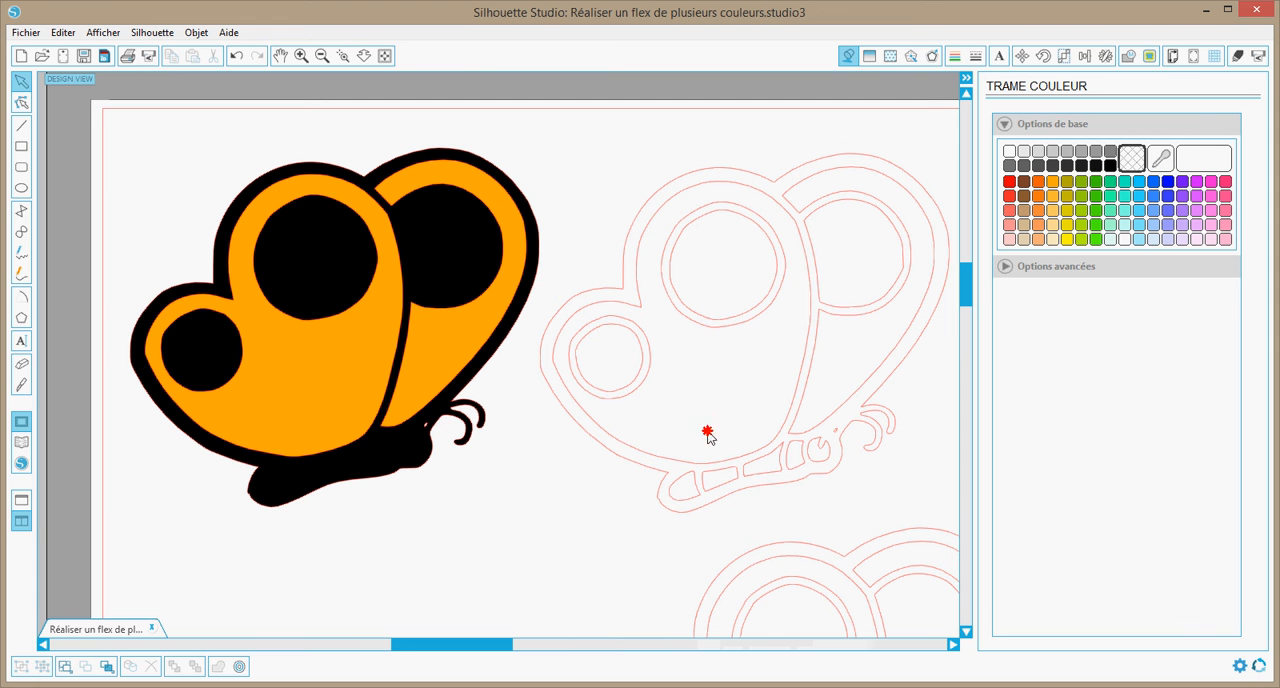
Delete the outer outline, wing contours and body segments of the released butterfly, keeping only the wing spots
click(605, 430)
drag(573, 429, 570, 431)
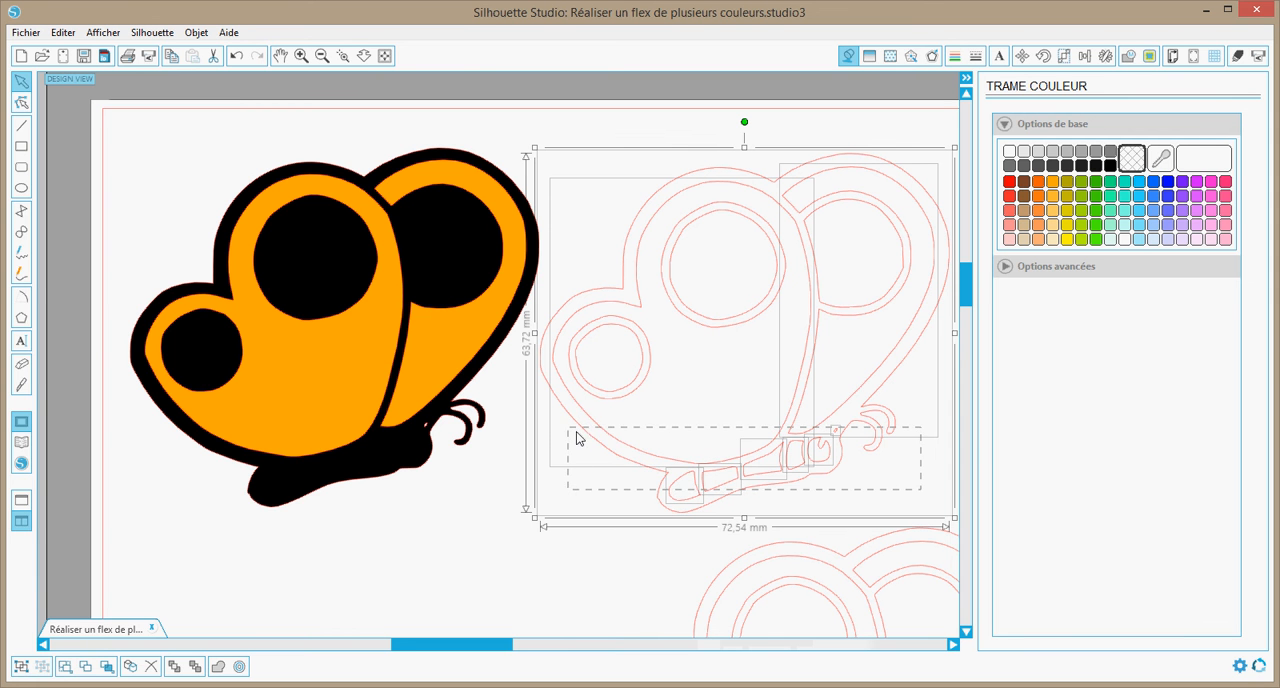
key(Delete)
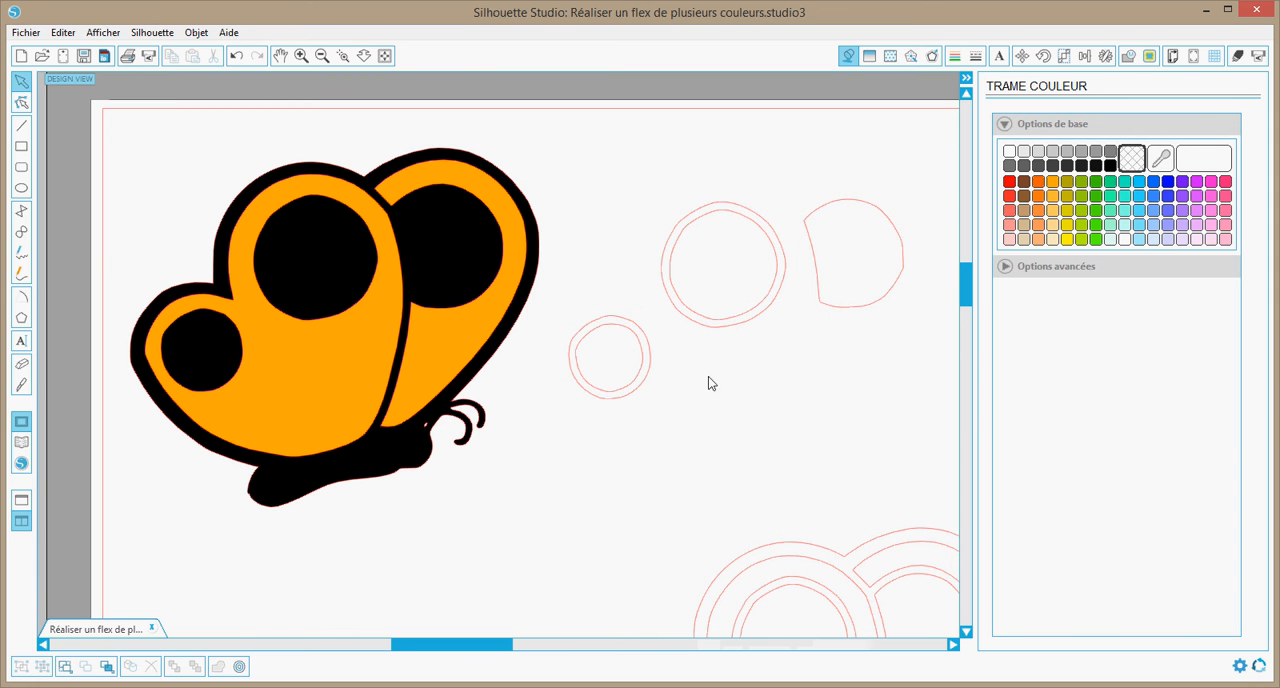
Delete the outer rings of the large and small round wing spots, keeping their inner contours
click(680, 225)
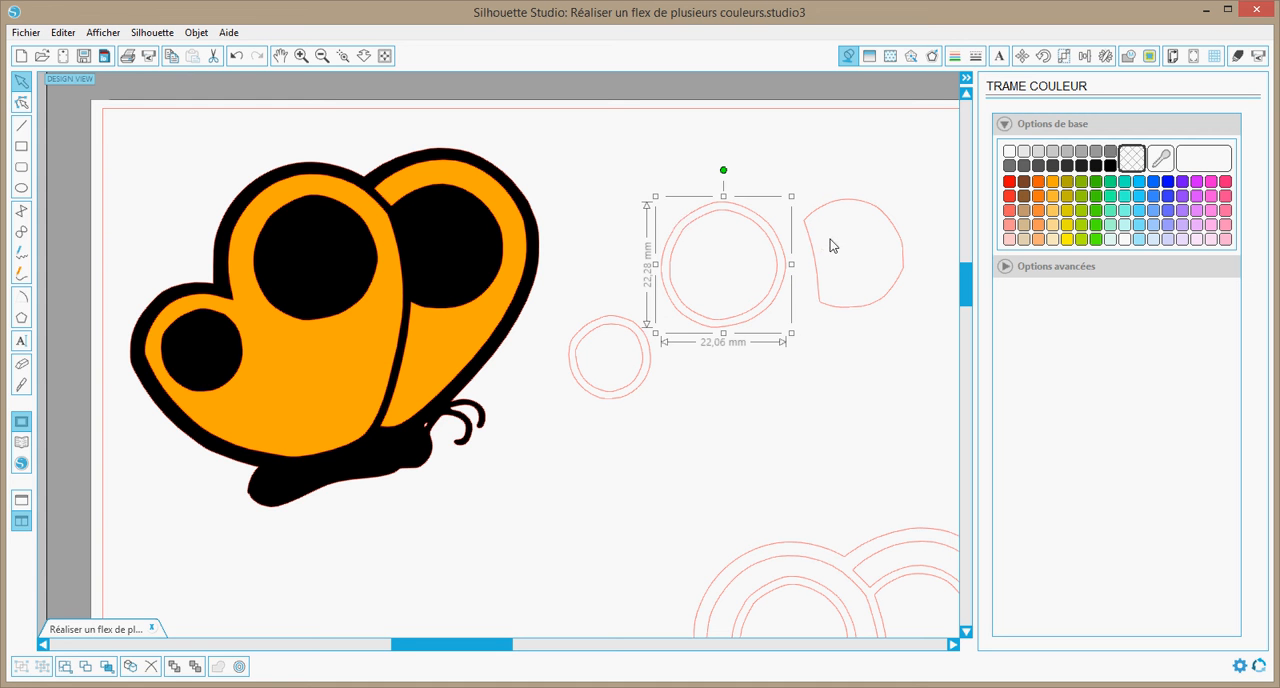
key(Delete)
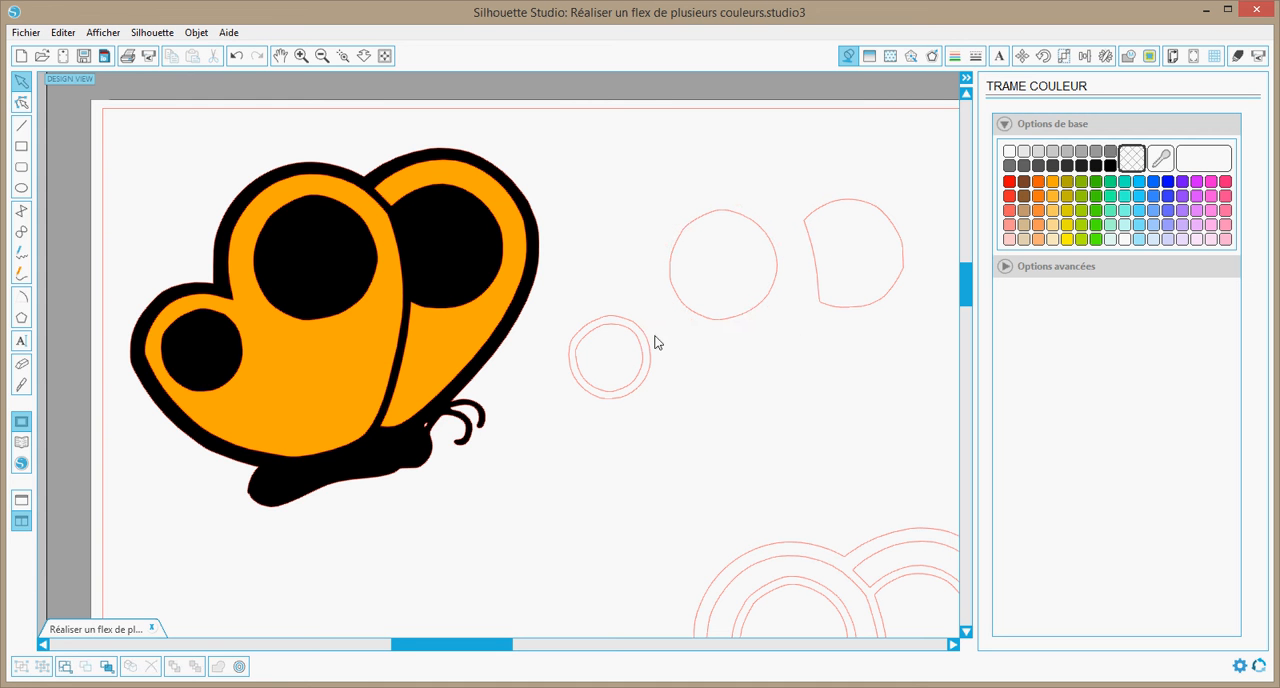
click(596, 325)
key(Delete)
Combine the three wing spots into a red-filled compound path and position it inside the openings of the orange wings
drag(897, 449, 608, 181)
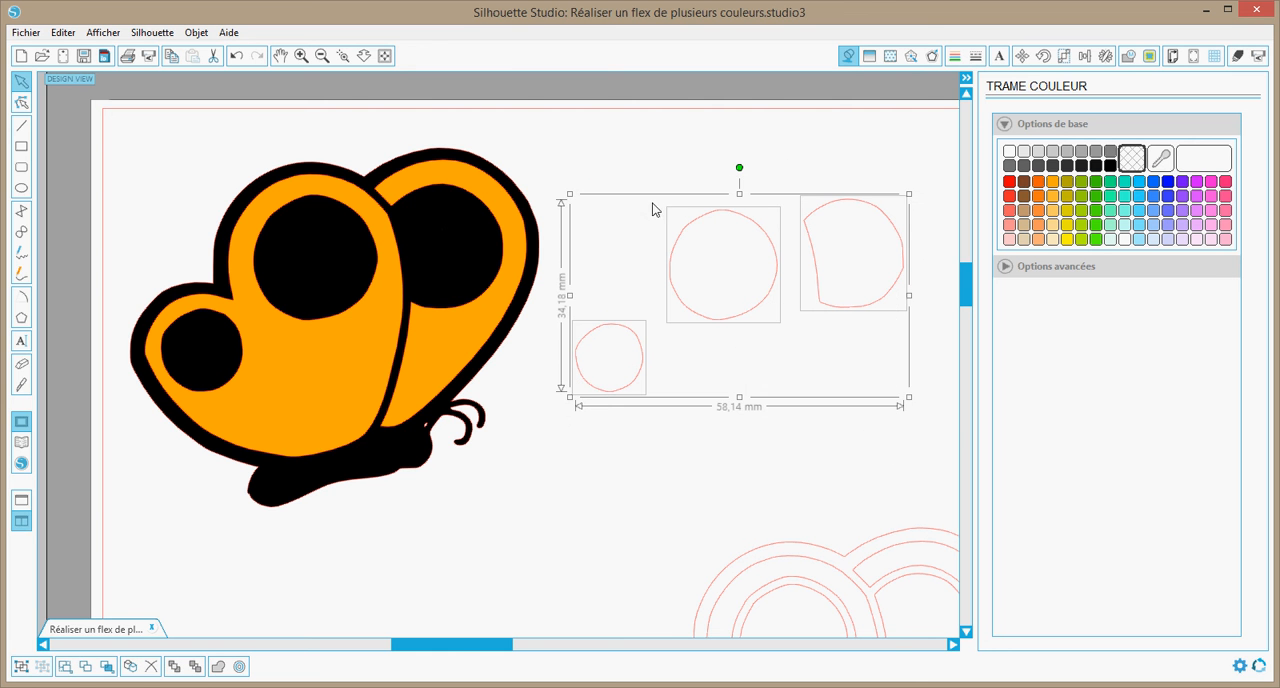
right_click(716, 274)
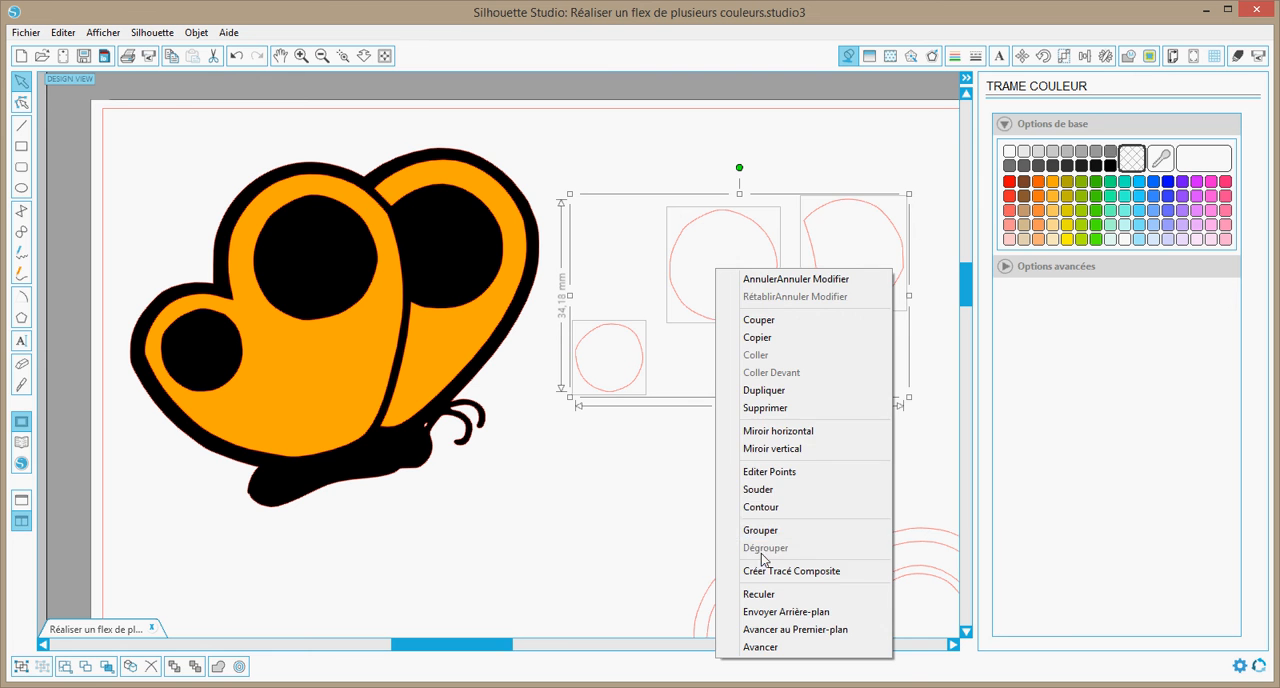
click(768, 571)
click(1010, 182)
drag(720, 311, 312, 305)
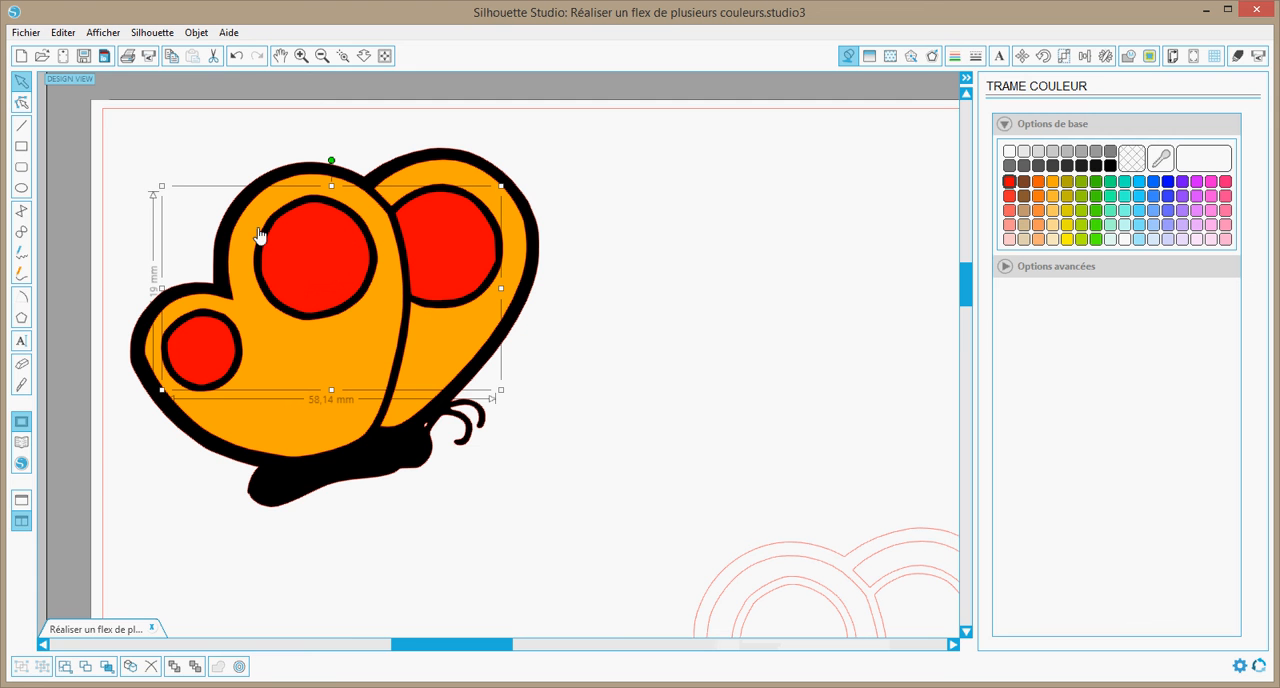
click(630, 340)
Move the last butterfly outline beside the coloured butterfly and release its compound path
scroll(630, 340, down, 1)
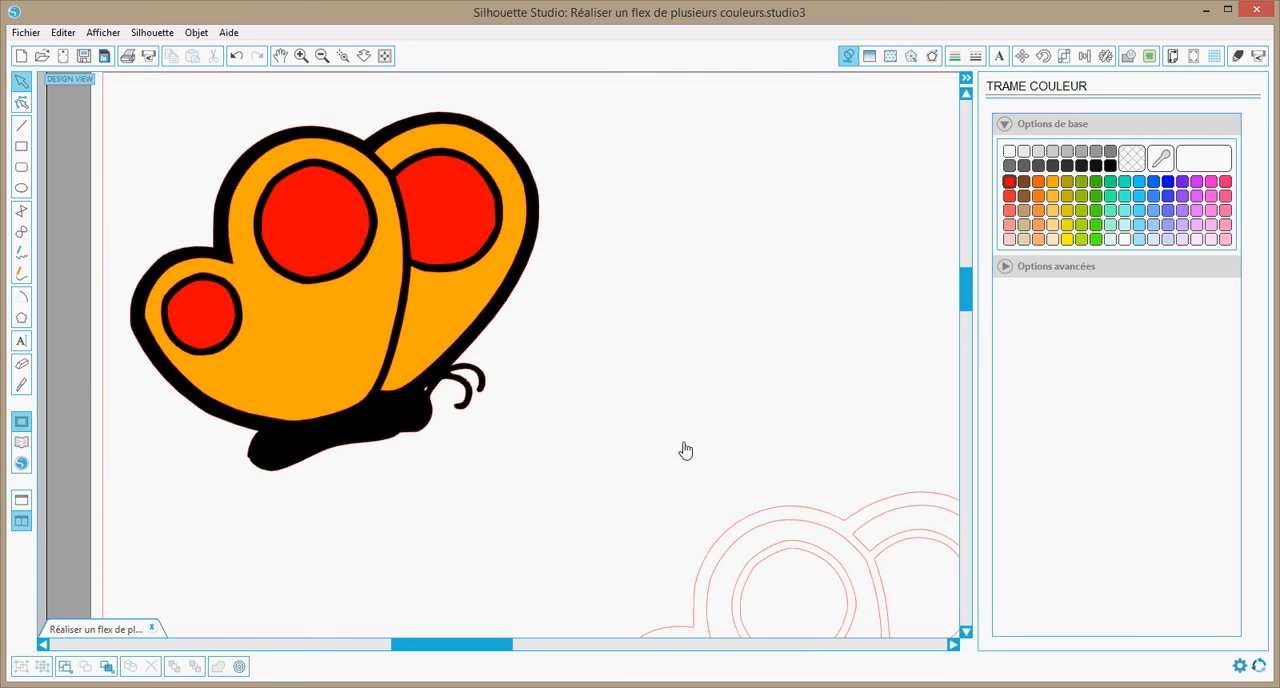
drag(791, 549, 743, 194)
right_click(737, 191)
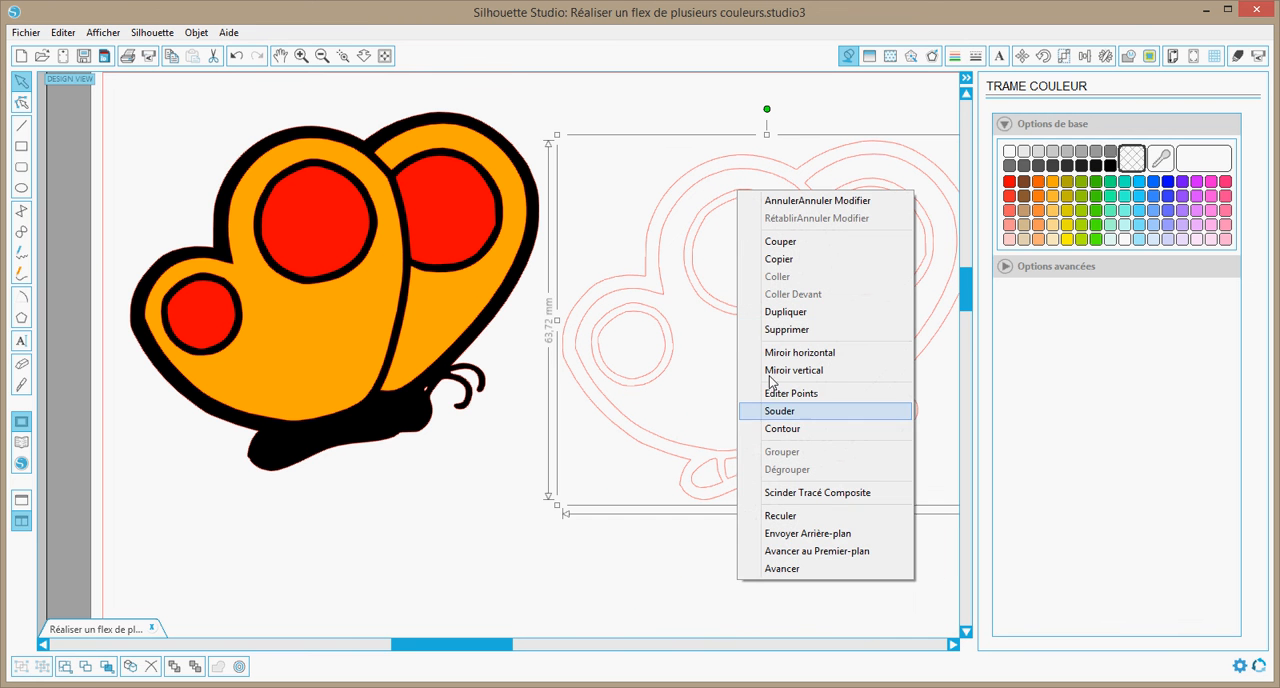
click(797, 494)
click(857, 556)
Delete the wing contours, all wing spots and the tiny mark of the last butterfly, keeping only the head and body segments
click(687, 213)
key(Delete)
drag(688, 408, 552, 270)
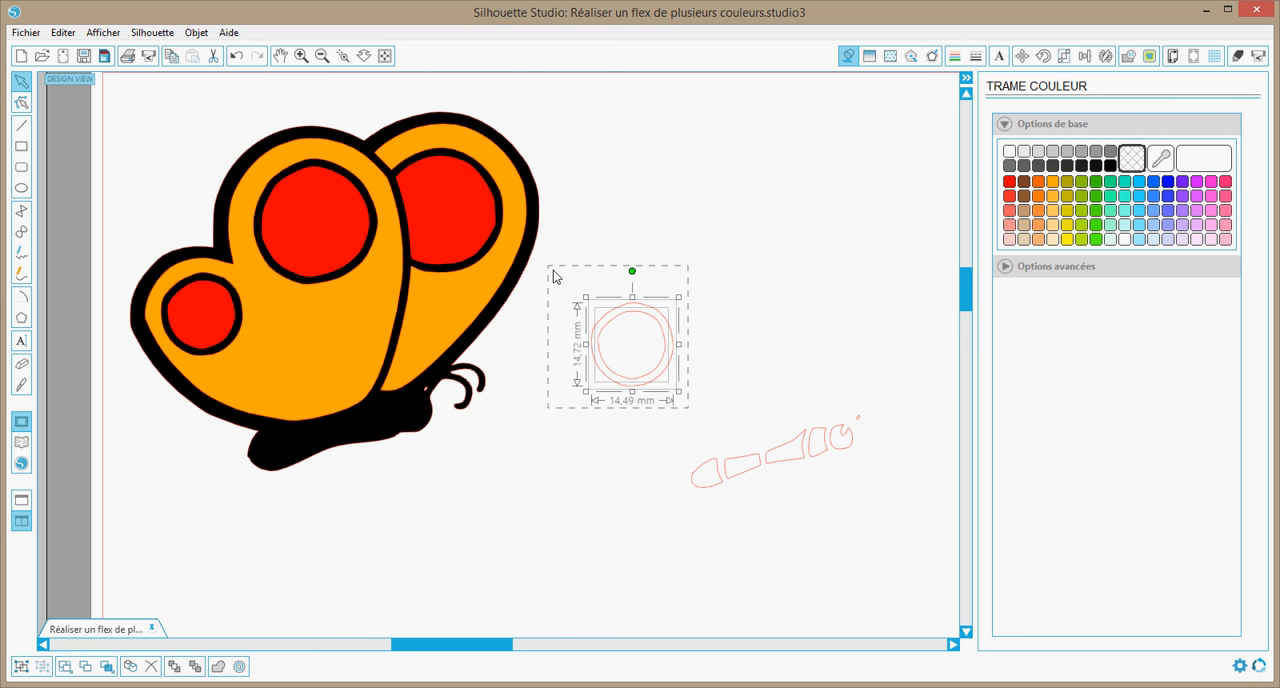
key(Delete)
click(932, 485)
Combine the head and body segments into a brown-filled compound path and position it on the black butterfly's body
drag(893, 519, 649, 397)
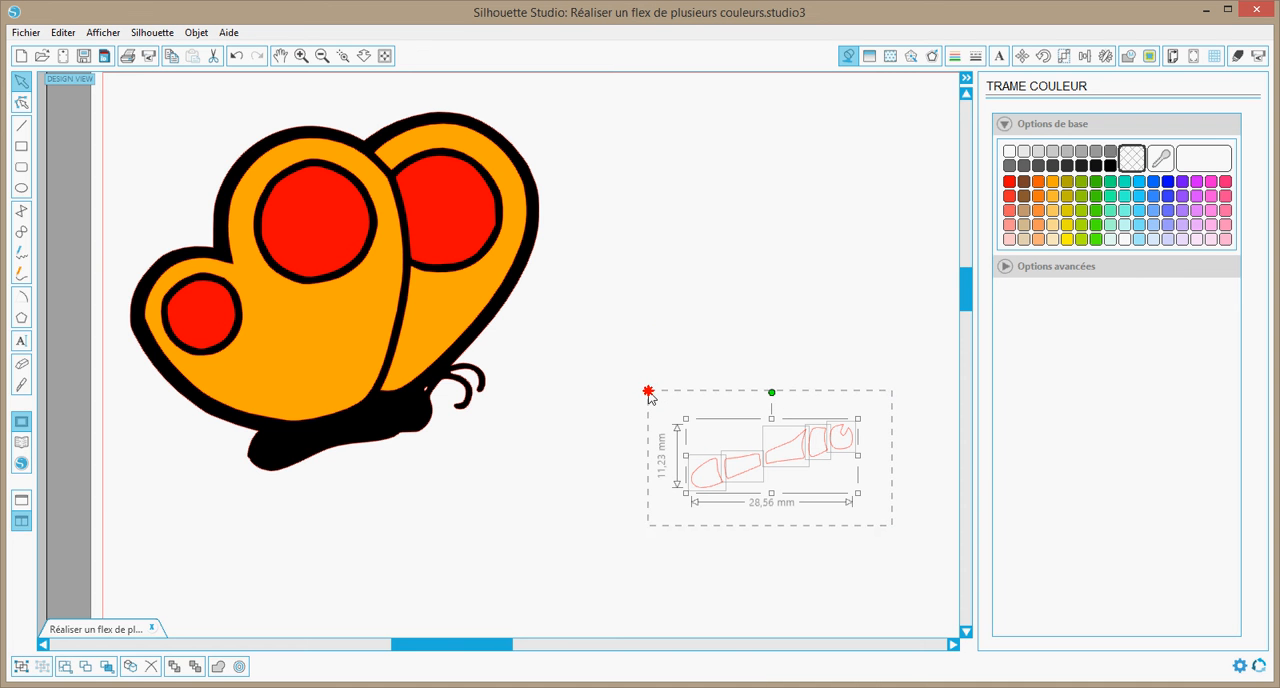
right_click(749, 470)
click(805, 382)
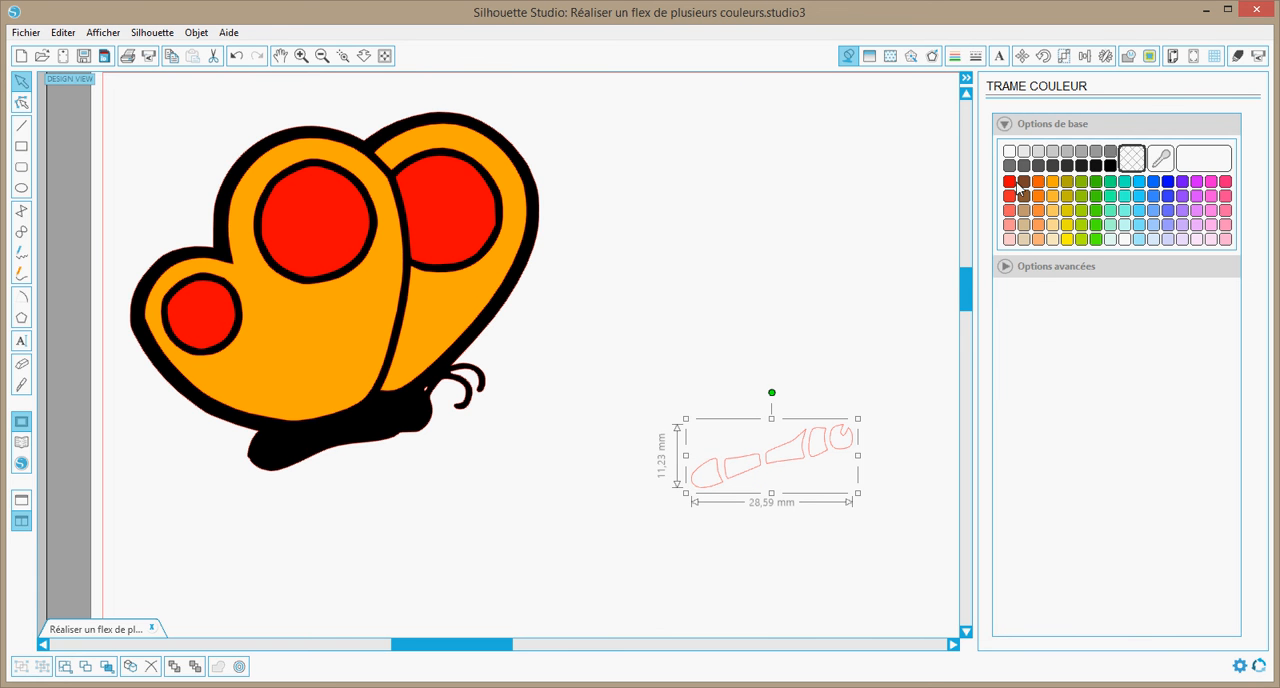
click(1024, 184)
drag(757, 470, 328, 446)
click(479, 455)
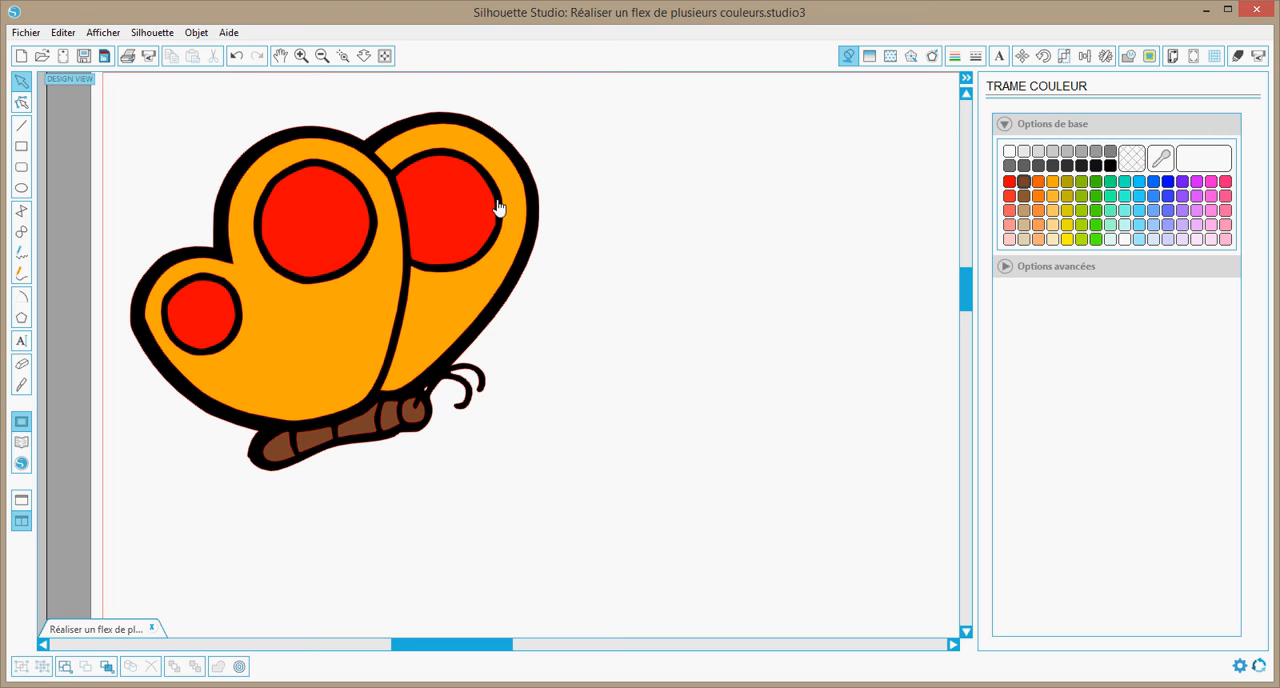
Separate the brown body, orange wings and red spots from the black silhouette, spreading them over the page, and fit the page in view
drag(390, 431, 760, 162)
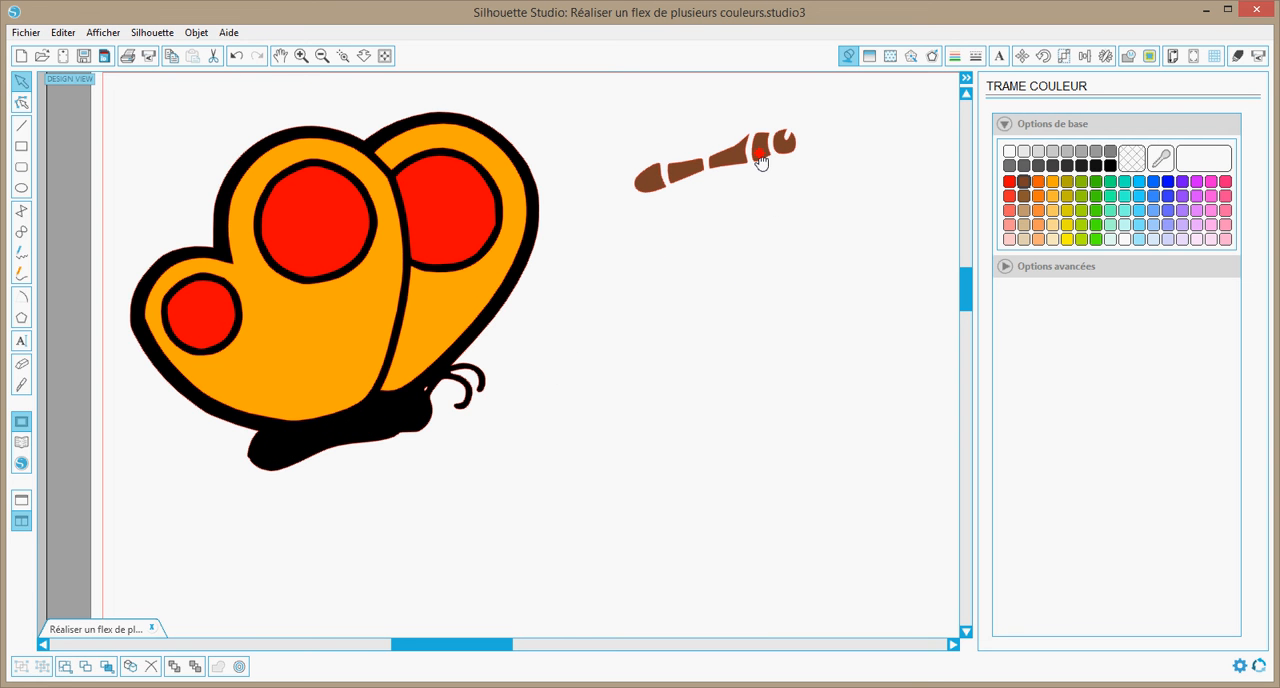
click(588, 243)
drag(449, 311, 880, 400)
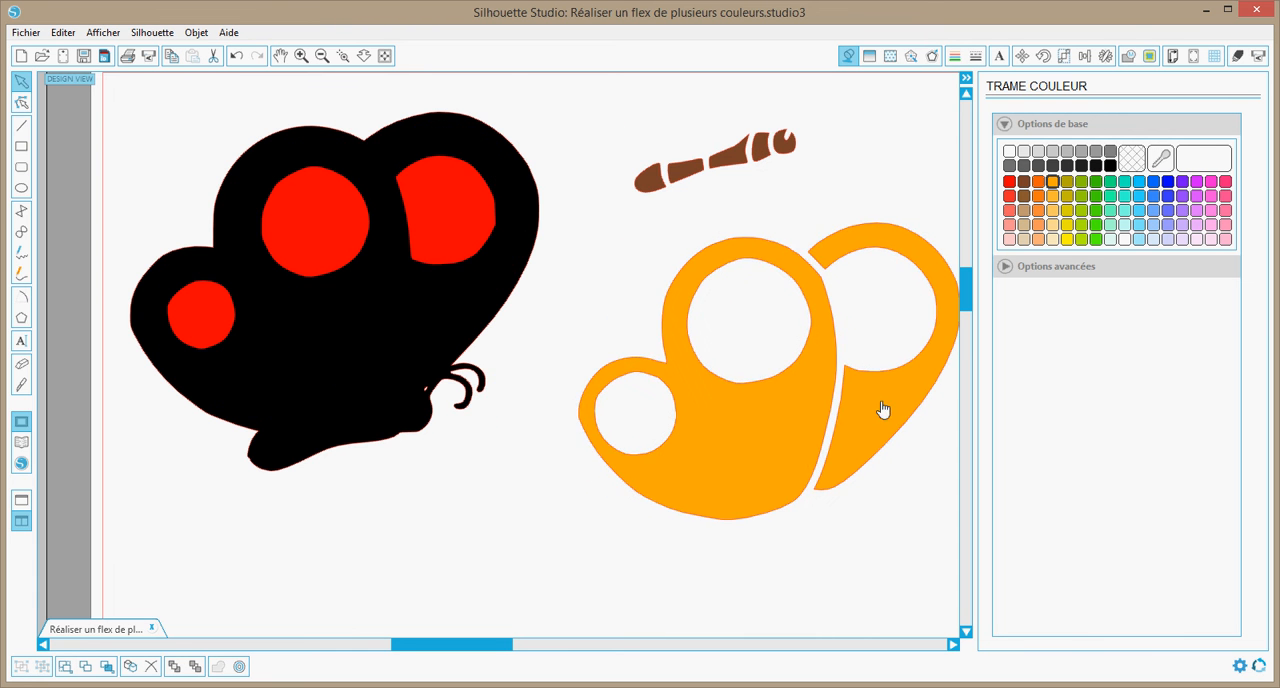
drag(429, 246, 449, 573)
click(269, 117)
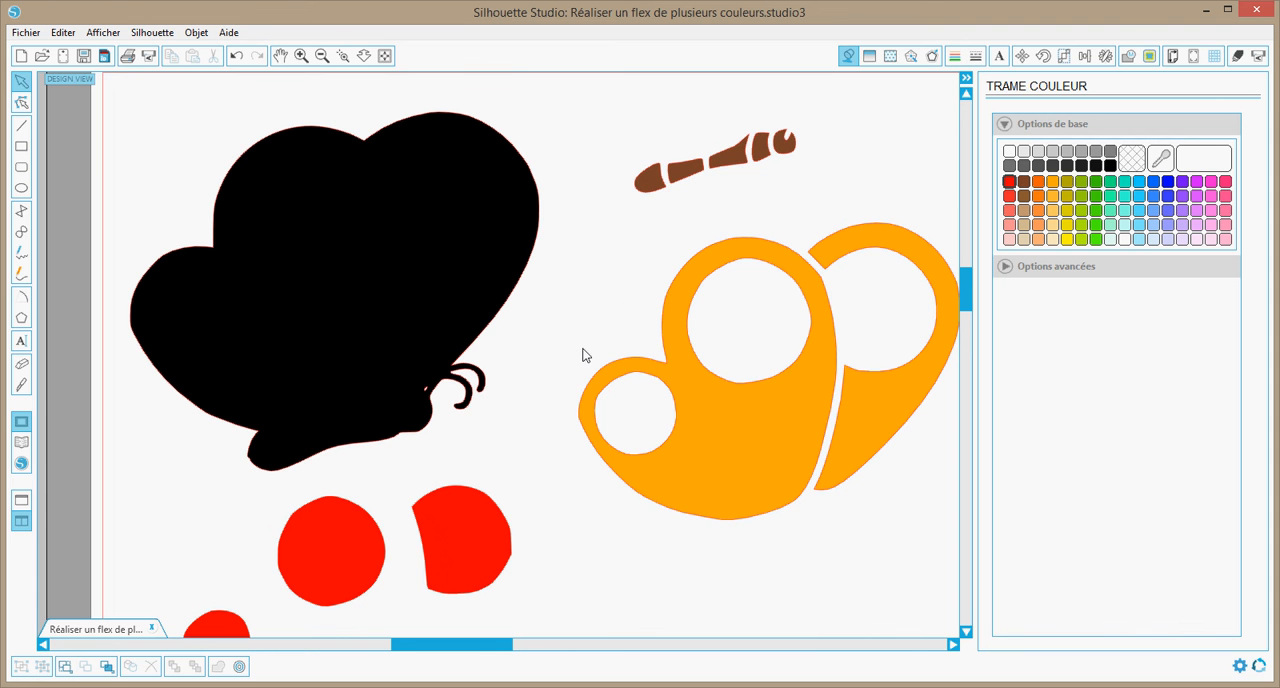
click(385, 56)
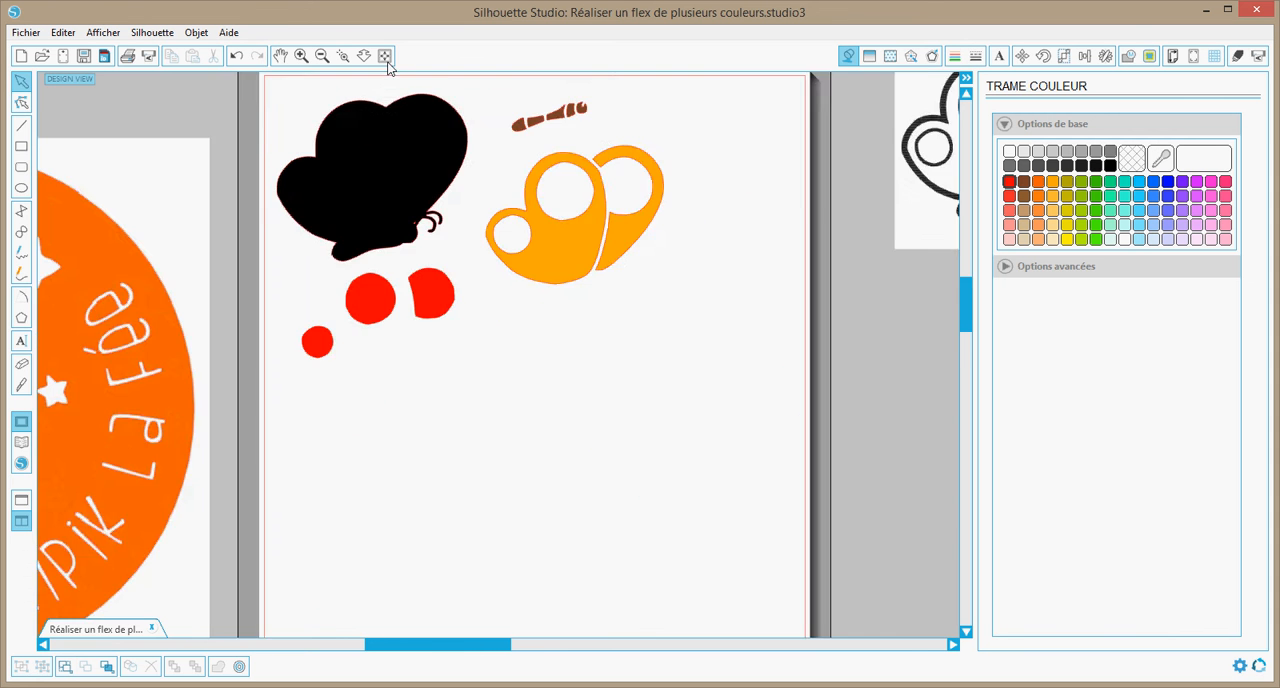